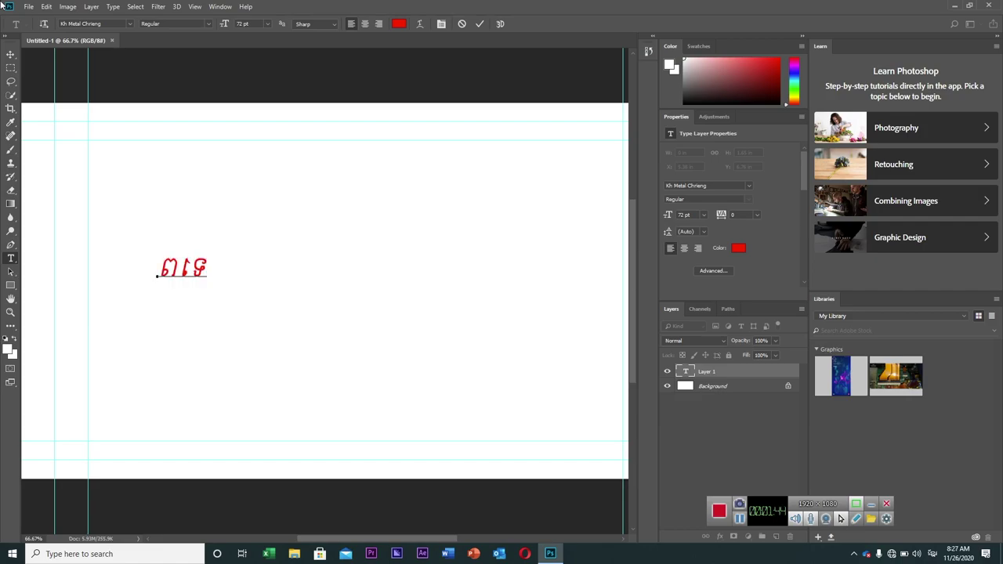
- Type the Khmer word ពេទ្យសម័គ្រ on the canvas with the Type tool
text(្យសម)
text(័គ)
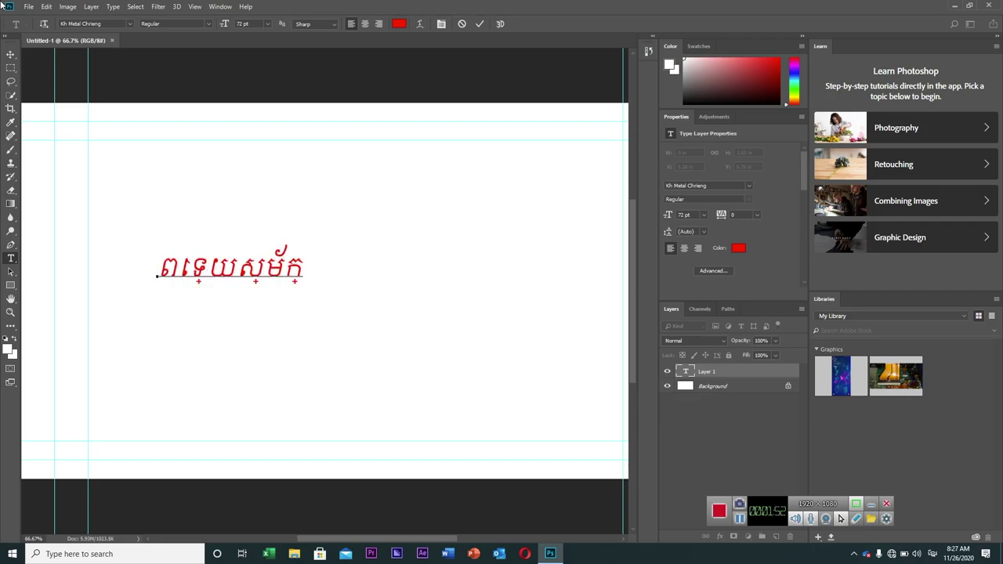
text(្រ)
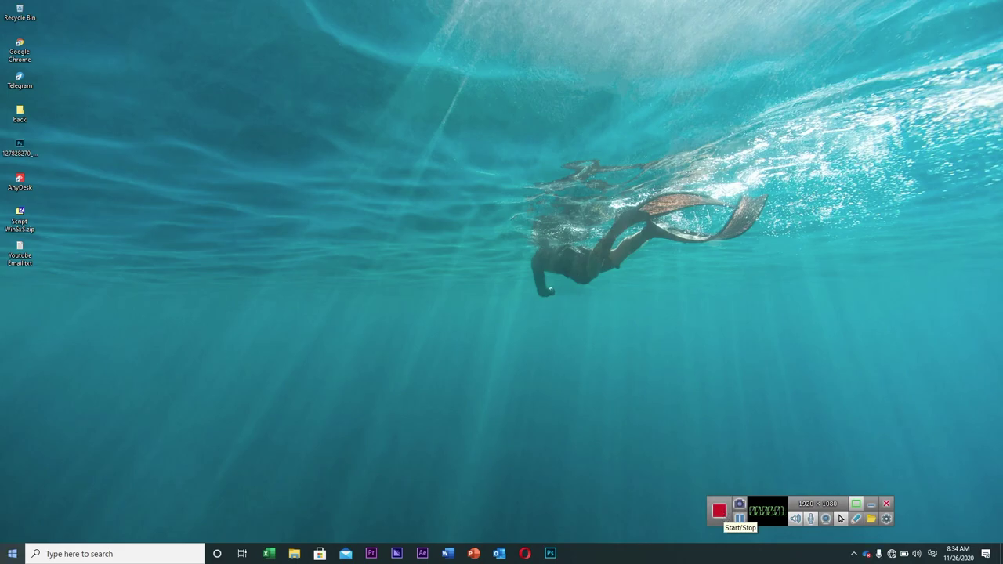
- Relaunch Photoshop from the Windows taskbar to its start screen with recent files
click(12, 554)
click(488, 482)
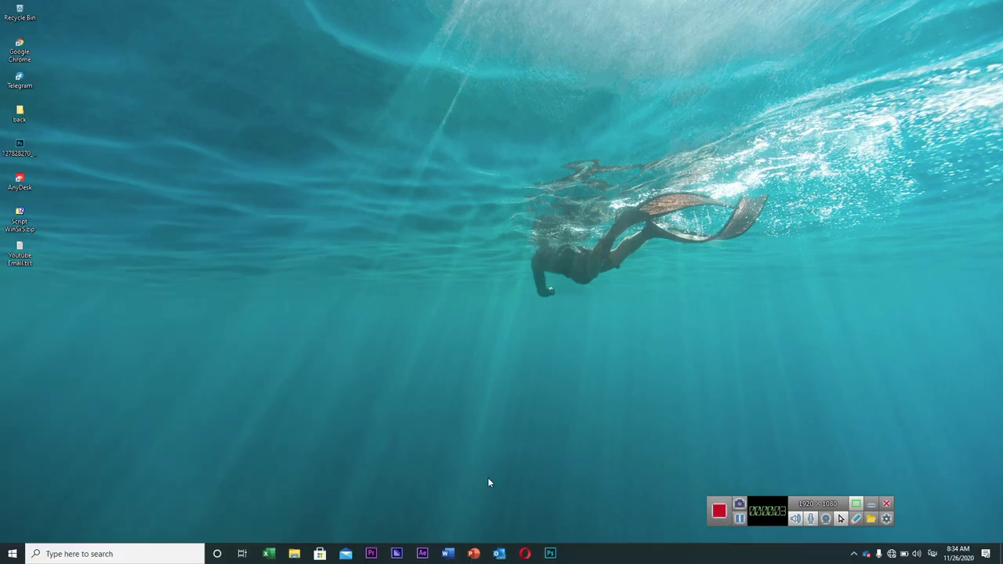
click(551, 554)
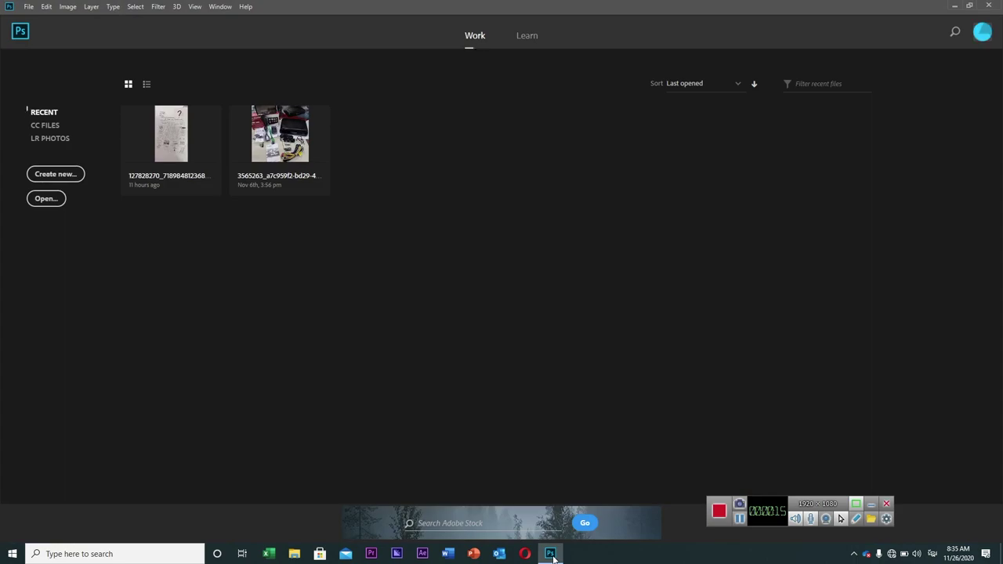
- Create a new HDTV 1080p document (1920 × 1080 px, 72 ppi)
click(54, 173)
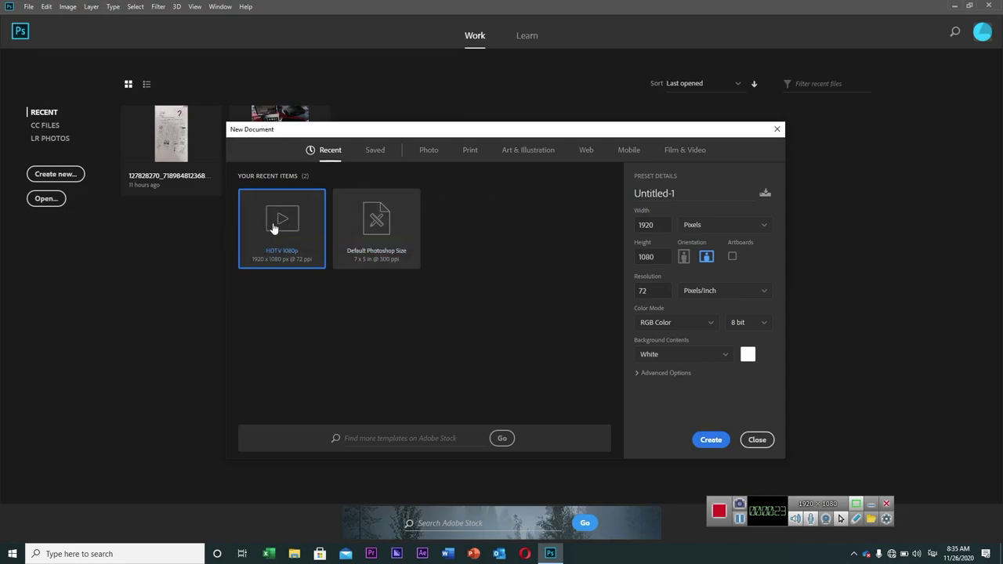
click(711, 441)
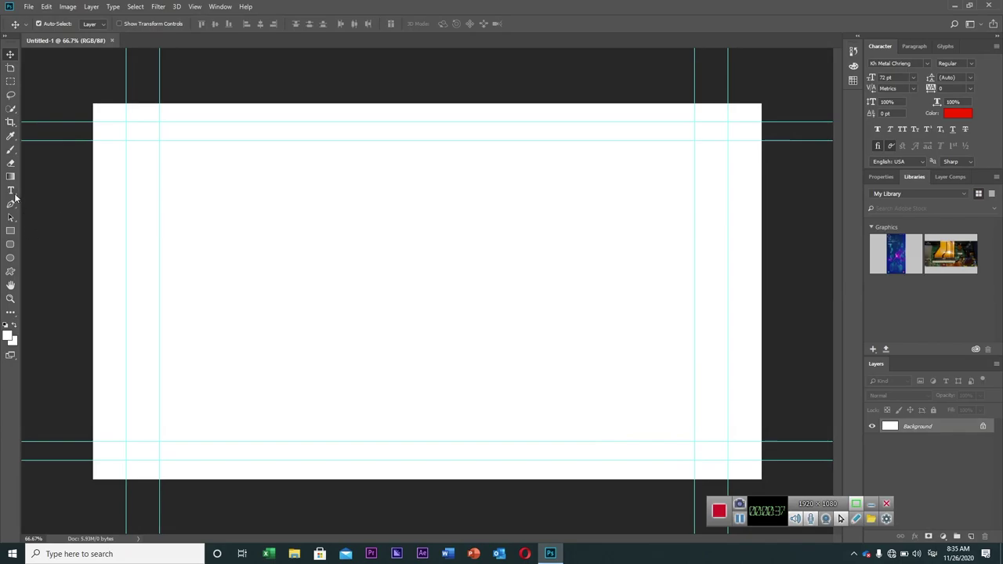
- Choose the Horizontal Type tool in Kh Metal Chrieng and place a text point on the canvas
click(11, 191)
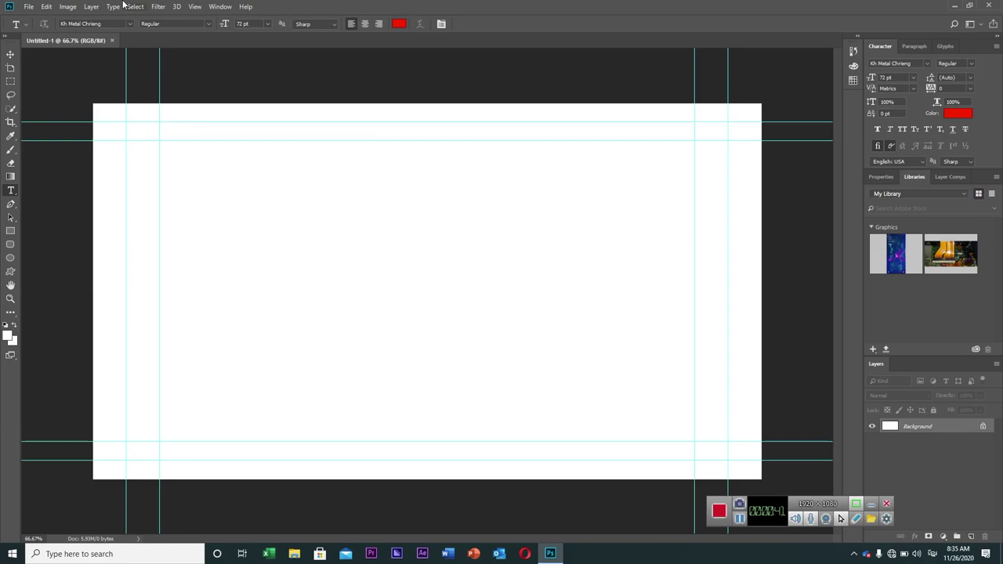
click(108, 24)
click(212, 278)
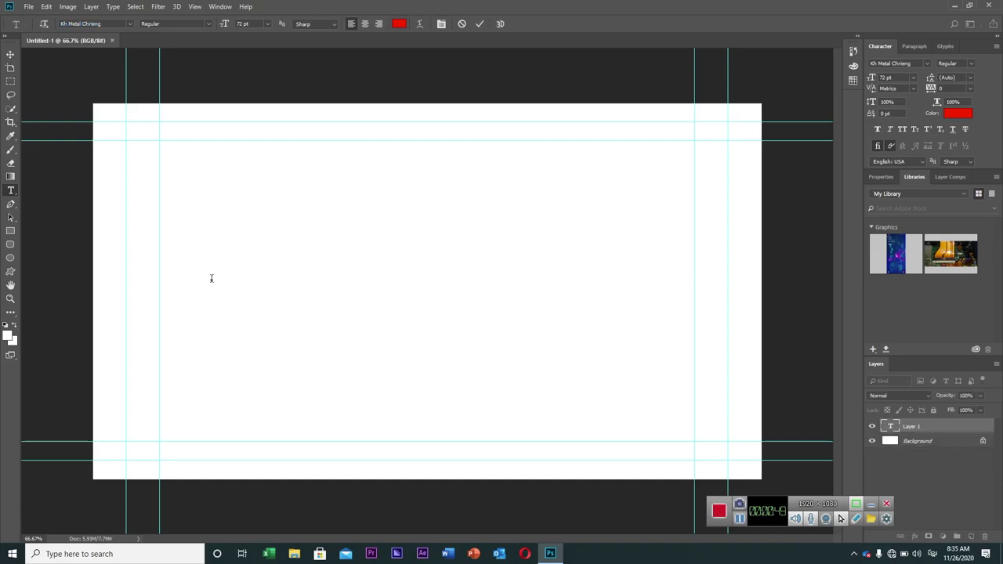
- Type two lines of Khmer text, fixing typos, with ខ្មែរ ស្រឡាំង on the second line
text(លេខ)
key(BackSpace)
key(BackSpace)
key(BackSpace)
text(លេខ)
text(្យ)
text(ស)
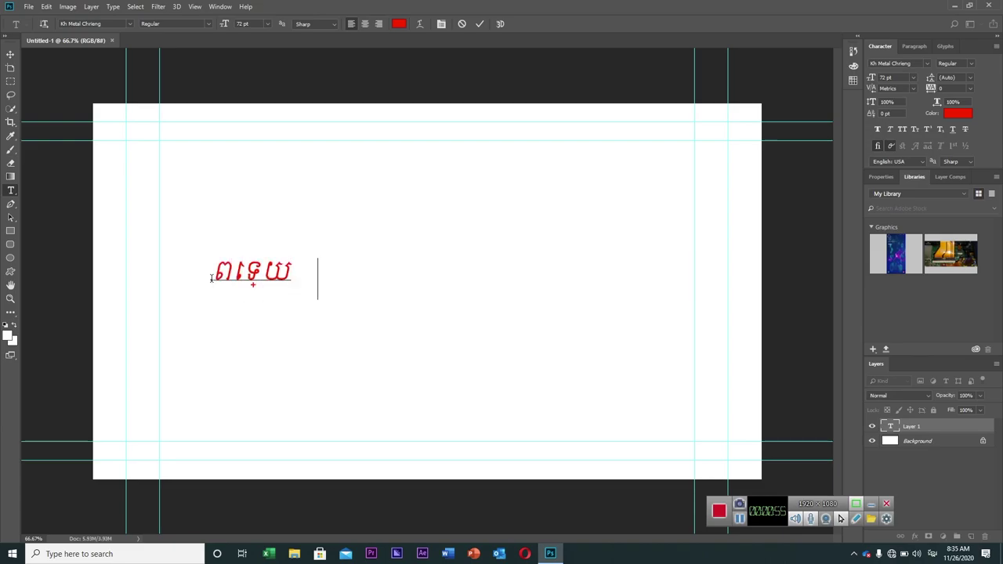
text(ុម)
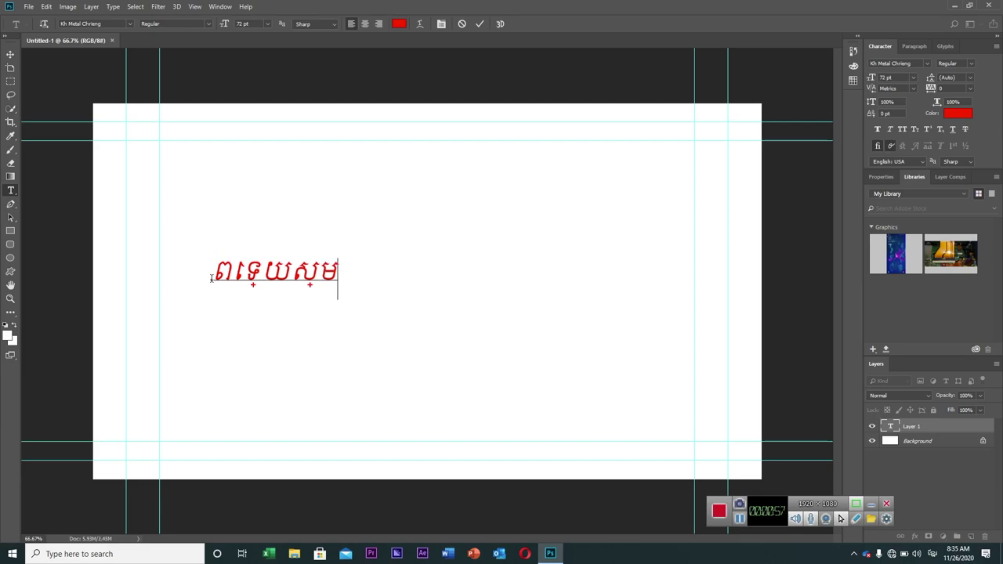
text(័គ)
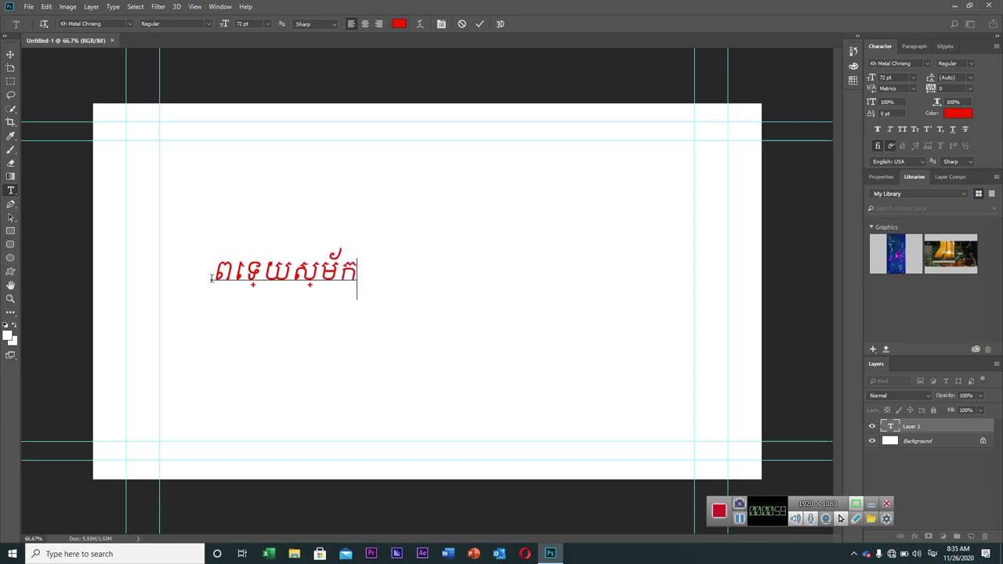
text(្រប)
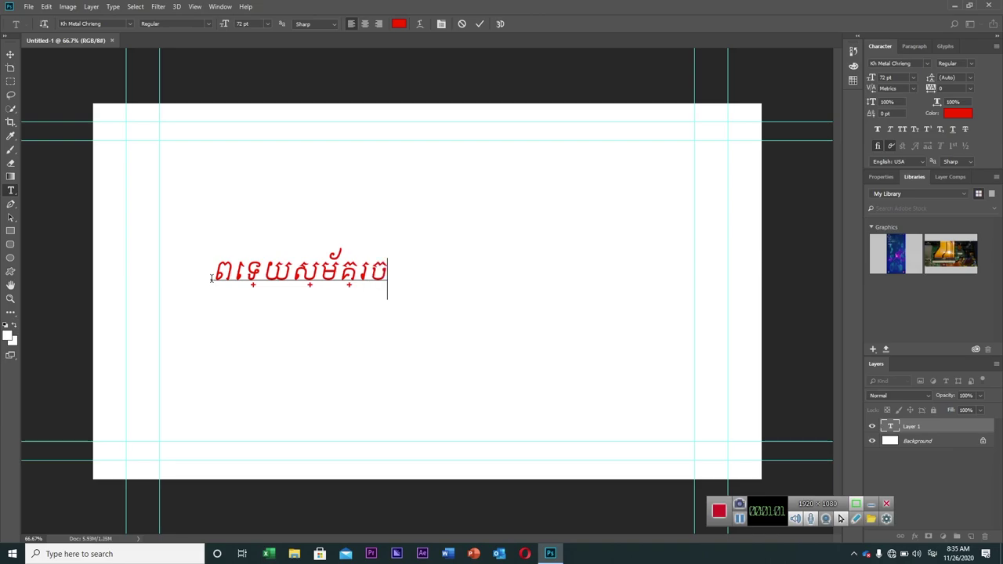
text(ត)
key(BackSpace)
text(ិត)
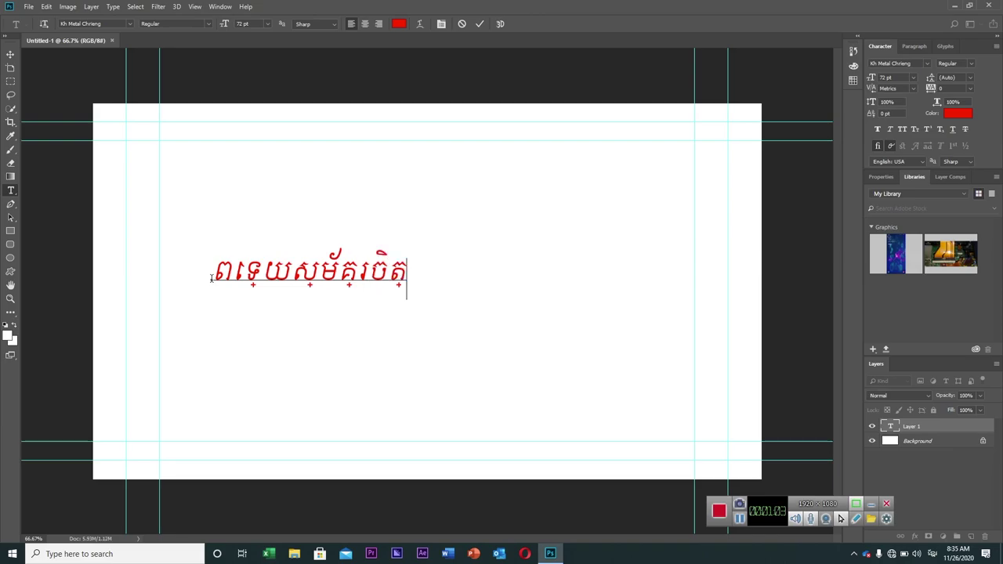
text(្ត)
key(BackSpace)
text(ត)
key(Return)
key(Return)
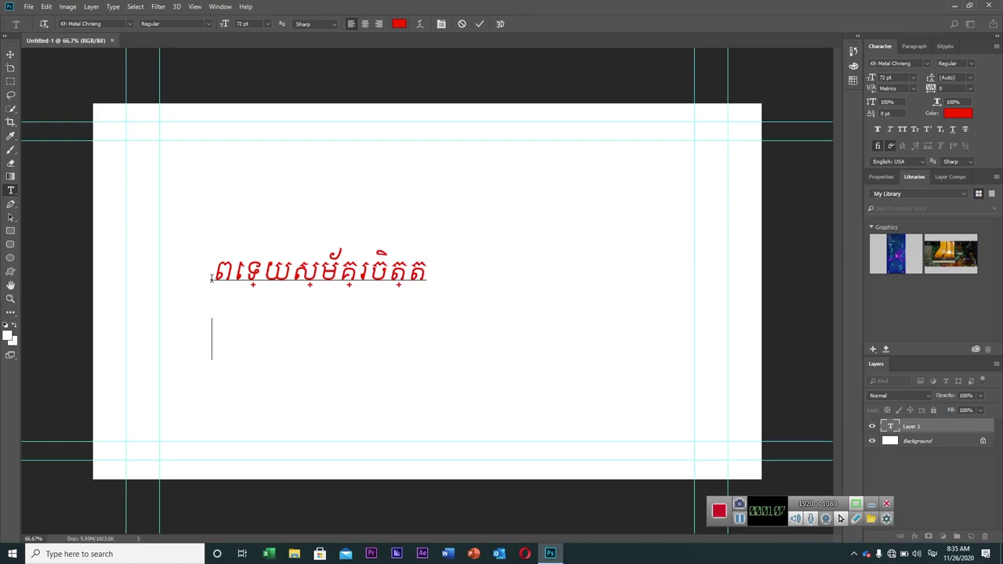
text(ខ្មែរ)
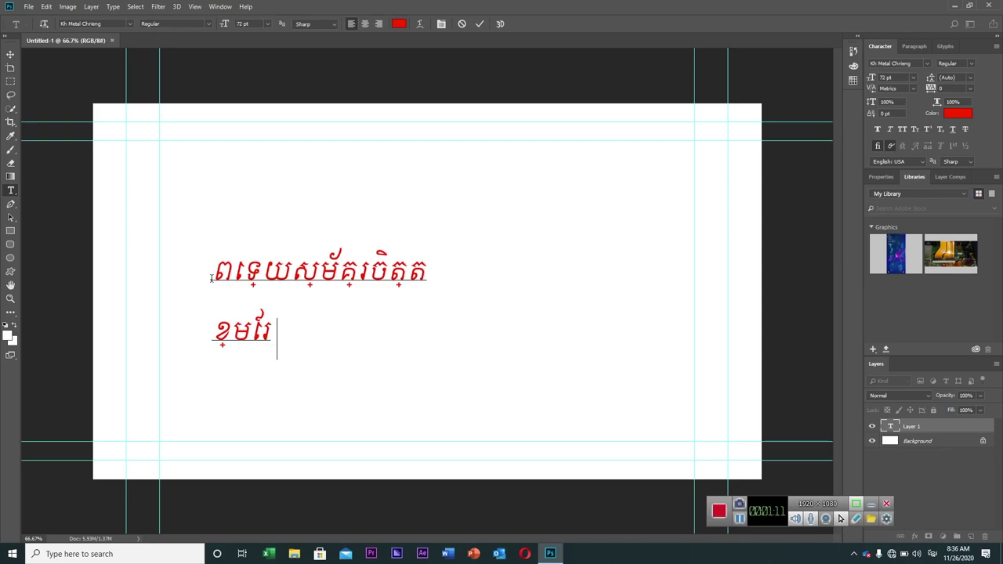
text(  ស្រ)
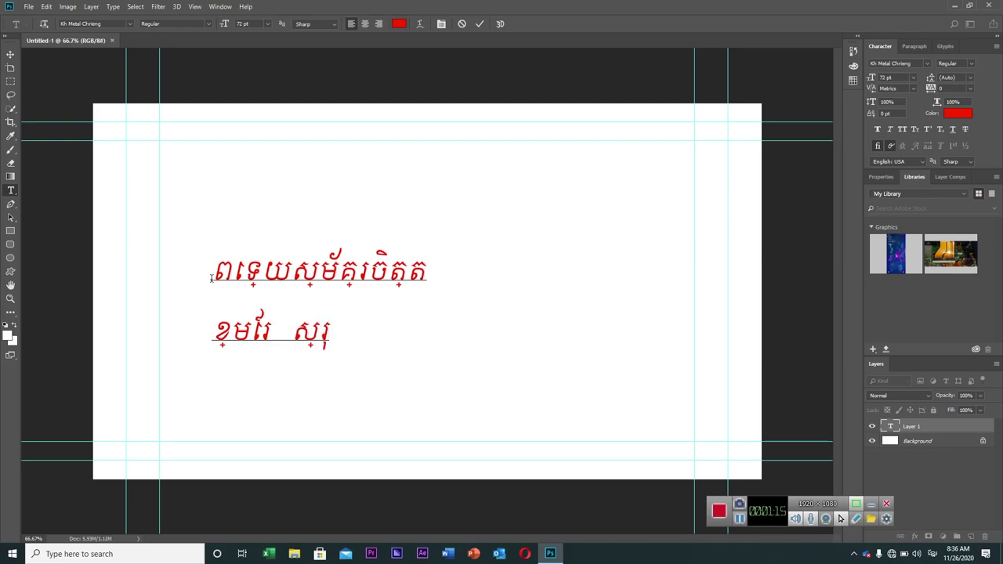
text(ឡា)
text(ំង)
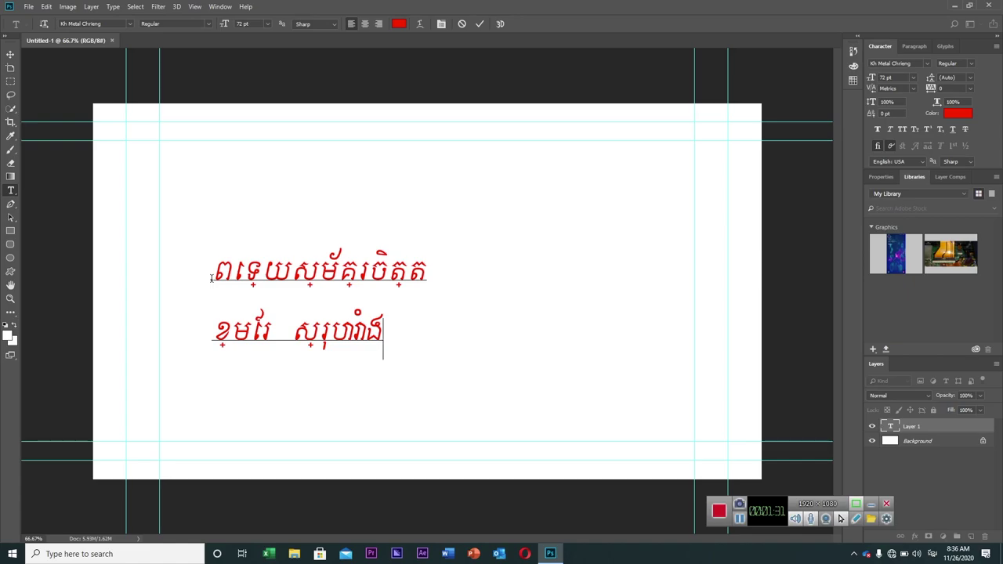
- Commit the text and set the Type preferences text engine to Middle Eastern and South Asian
click(10, 54)
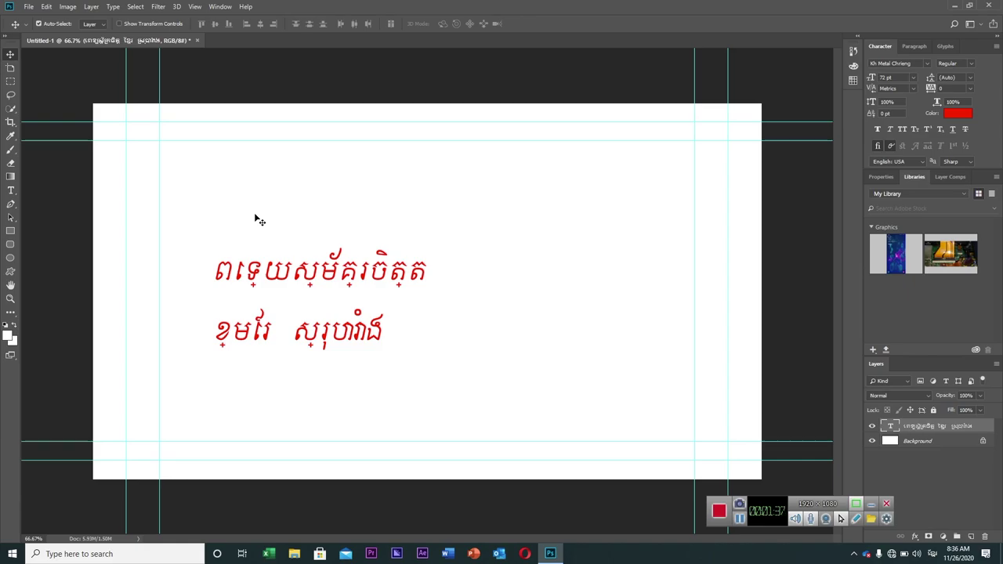
click(48, 8)
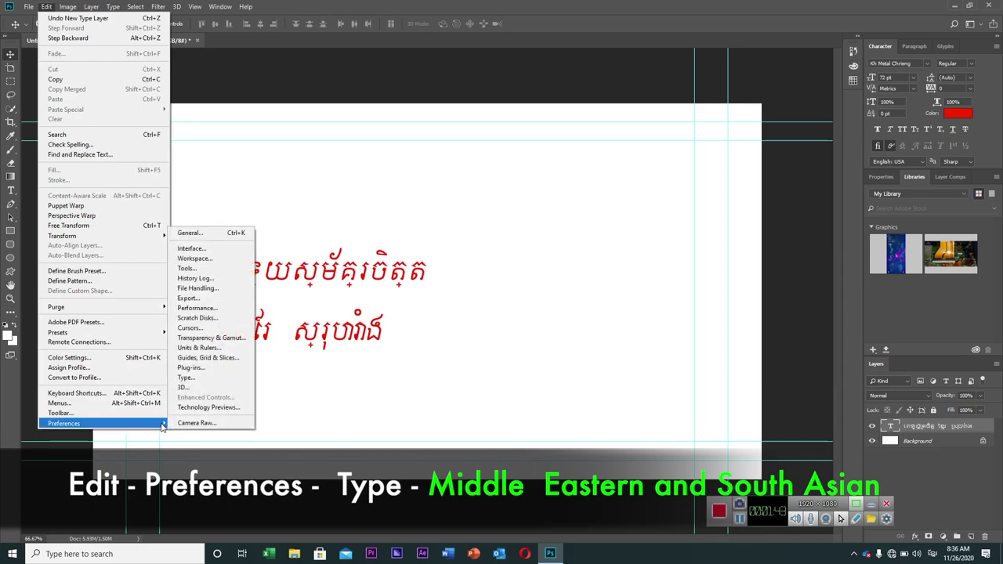
mouse_move(64, 423)
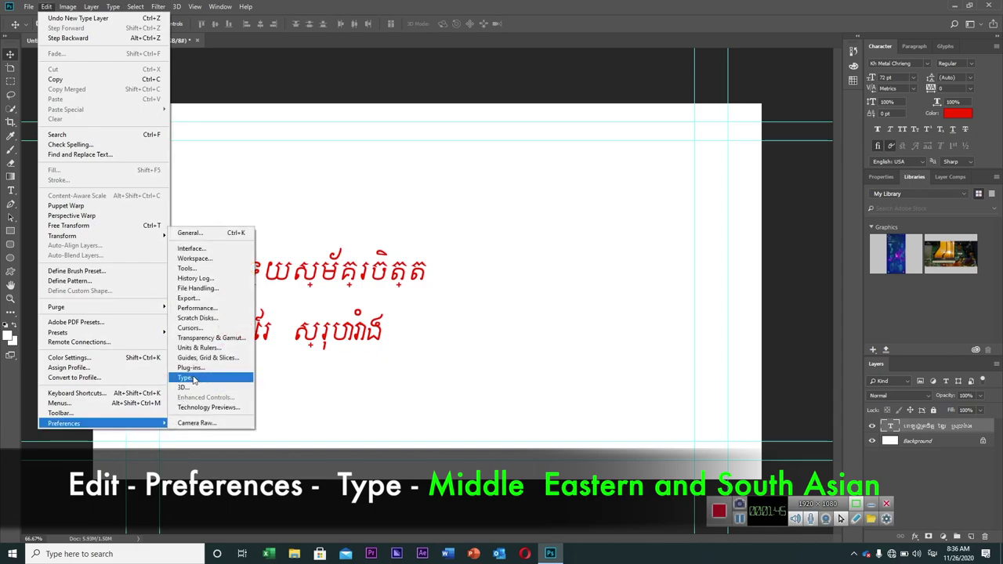
click(193, 379)
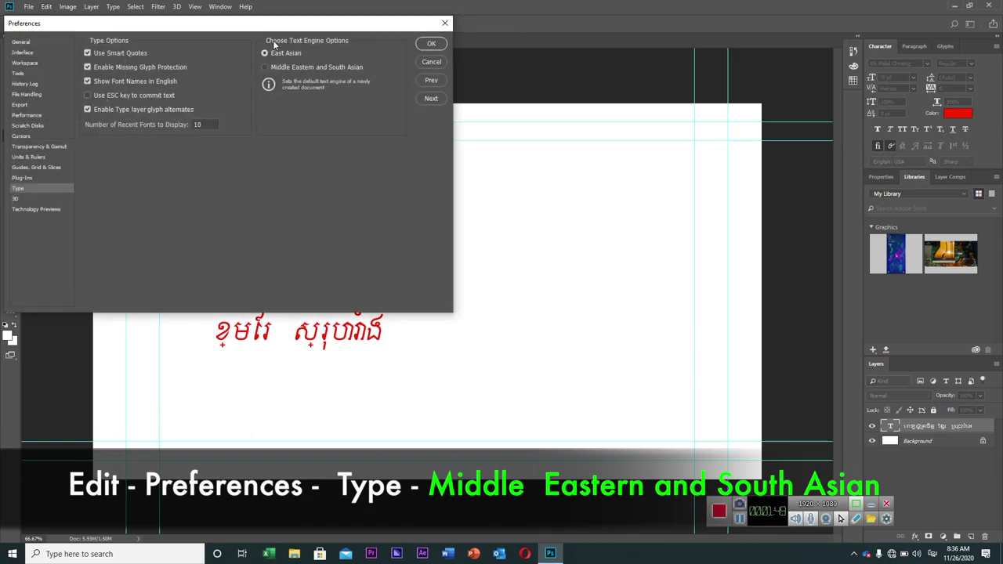
mouse_move(282, 82)
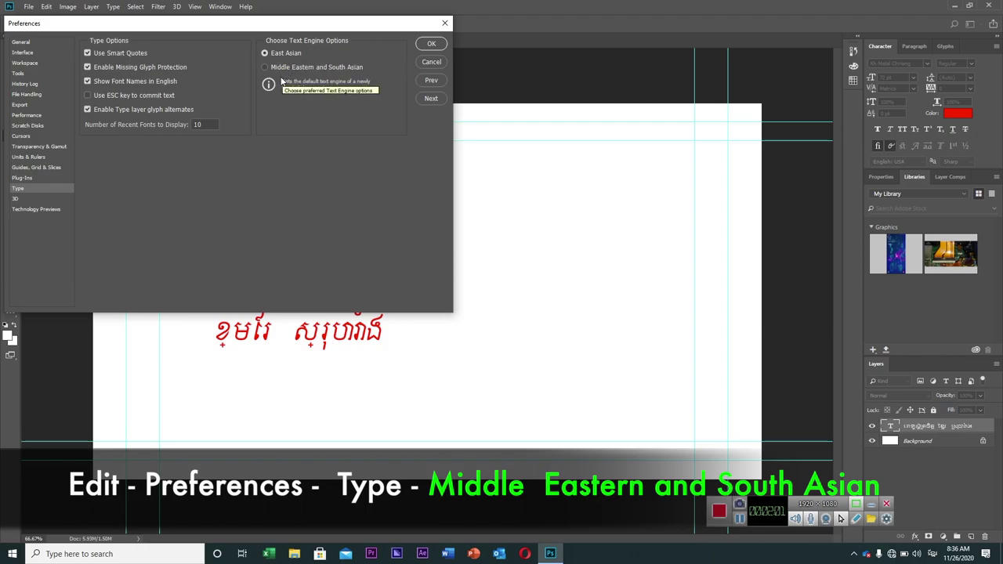
click(282, 68)
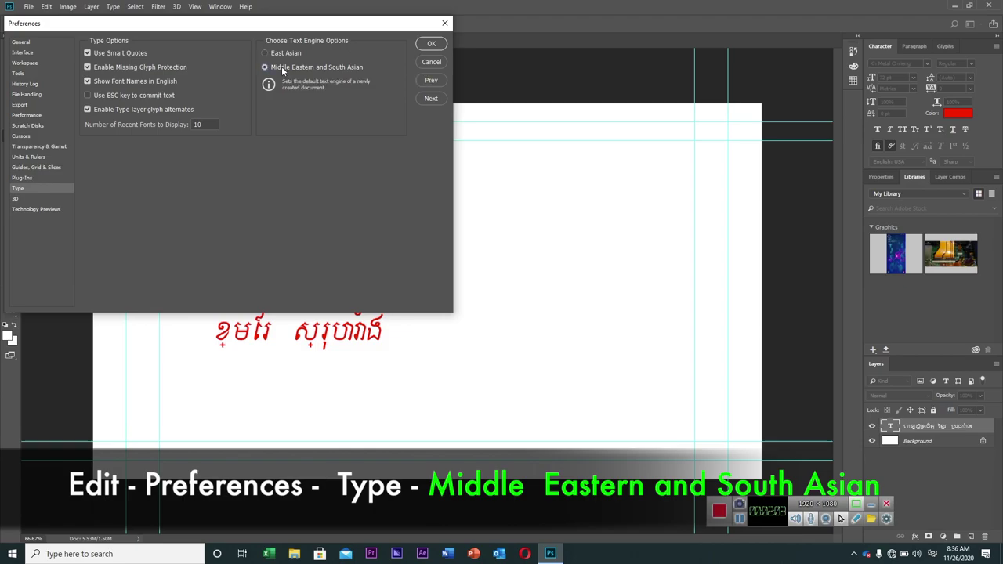
click(434, 44)
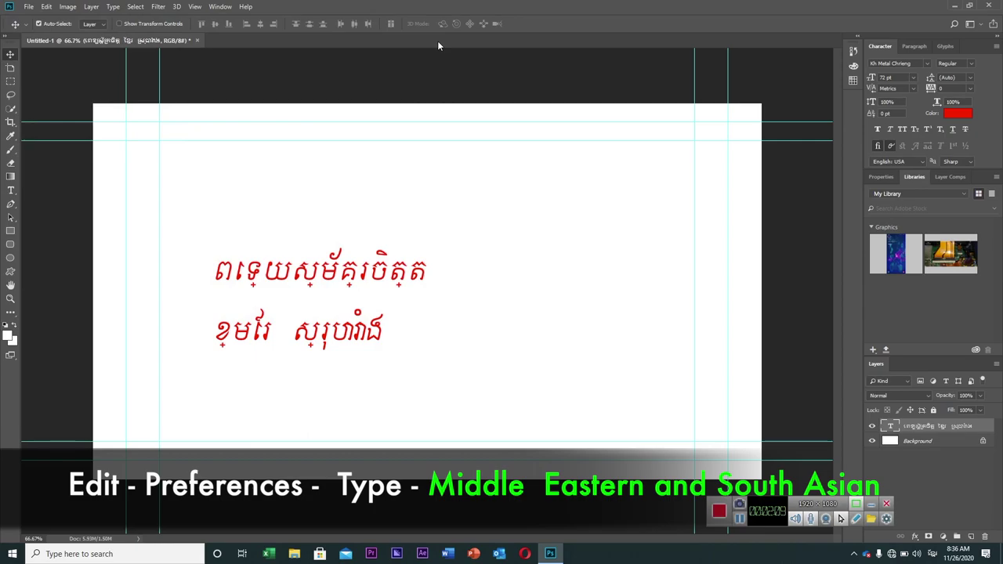
- Close the old document without saving and create a new HDTV 1080p document
click(198, 40)
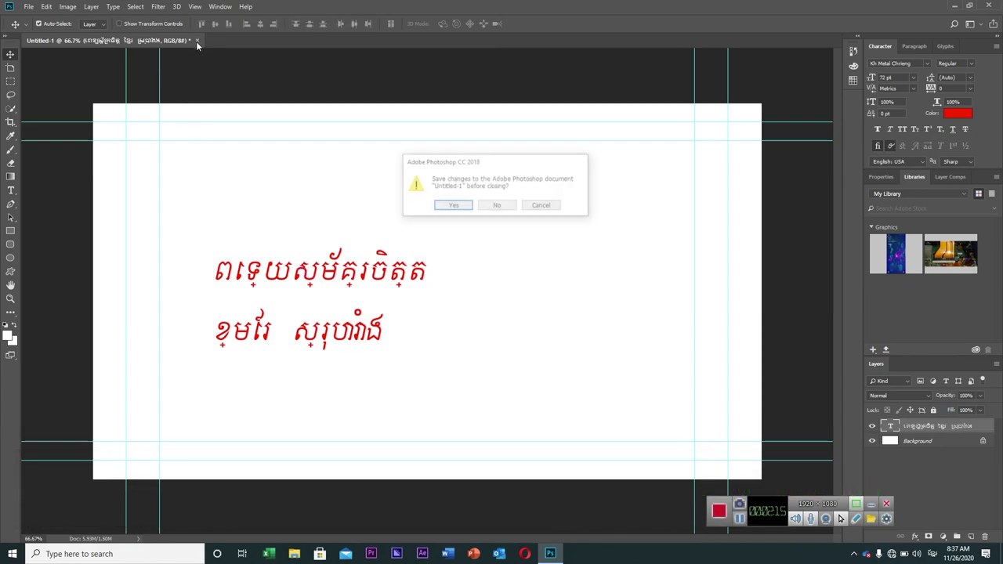
click(494, 205)
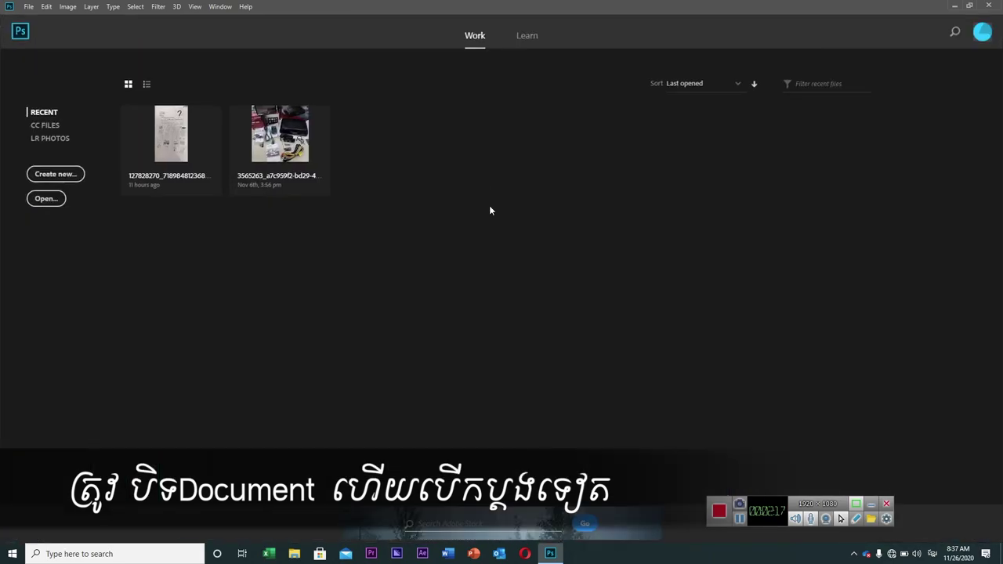
click(70, 177)
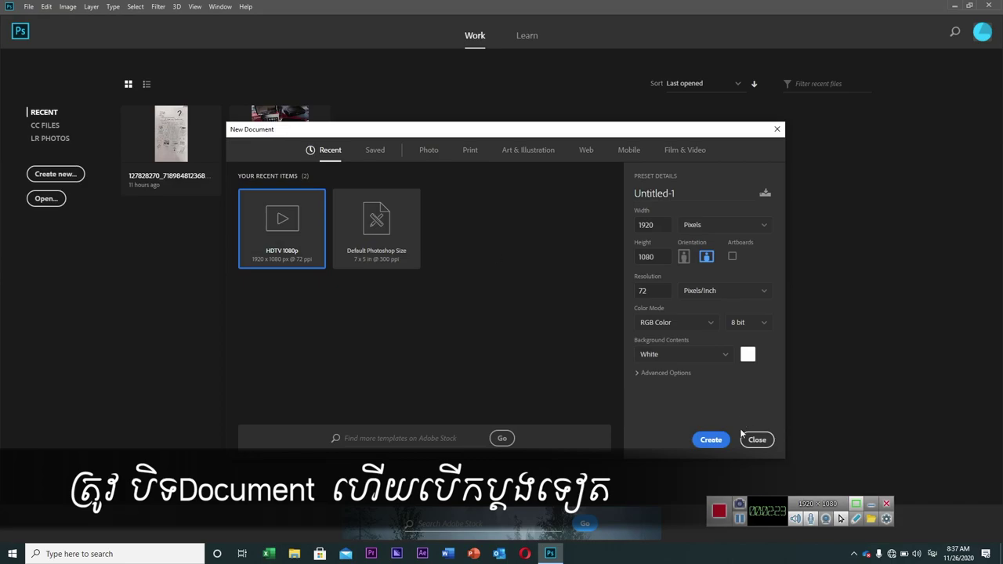
click(707, 440)
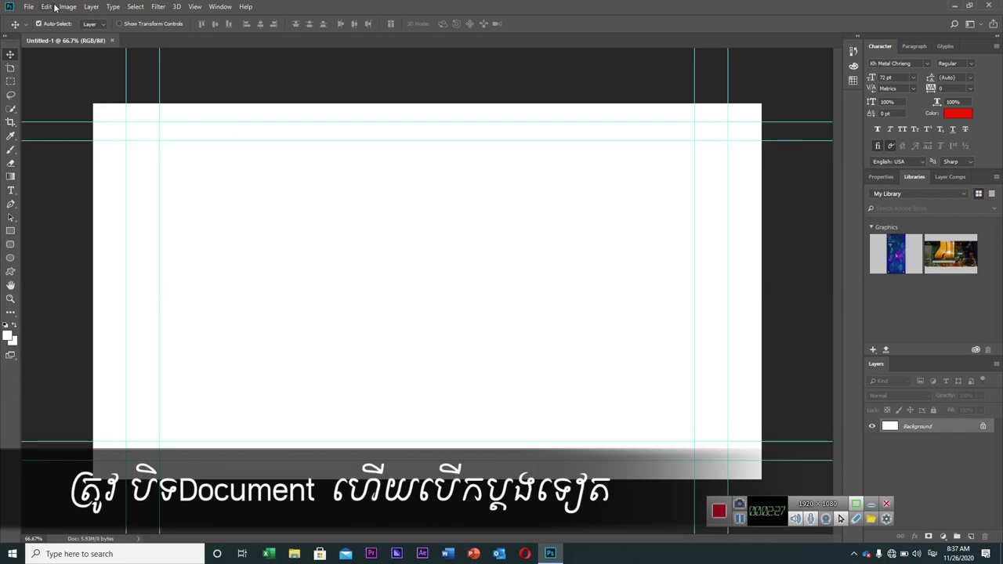
- Confirm the Type preferences still use the Middle Eastern and South Asian engine
click(47, 7)
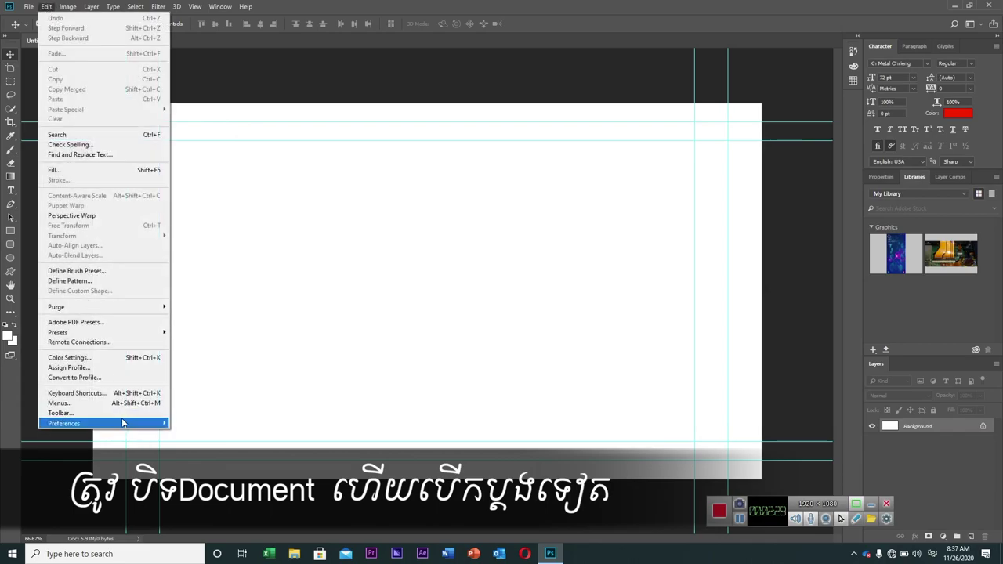
mouse_move(65, 423)
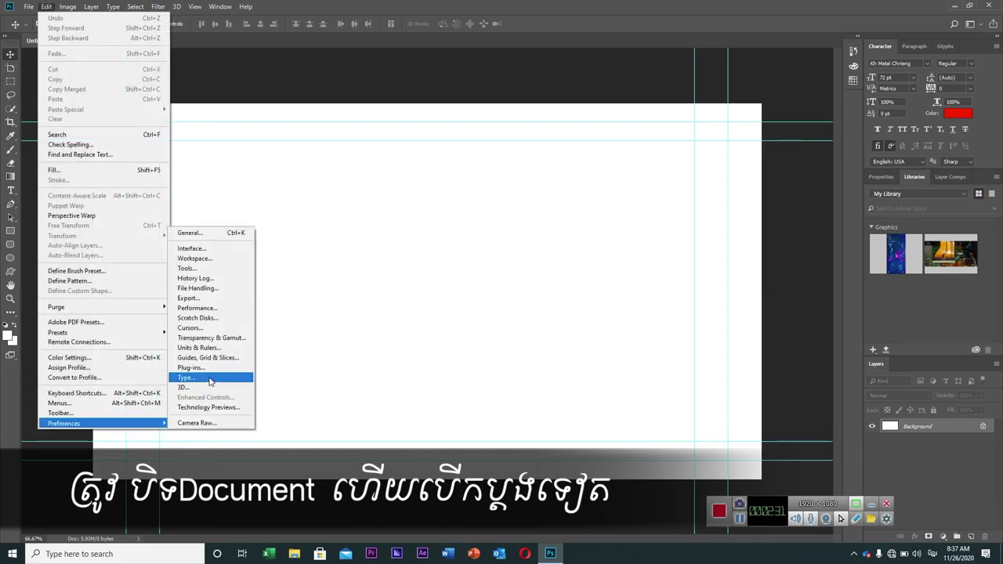
click(208, 378)
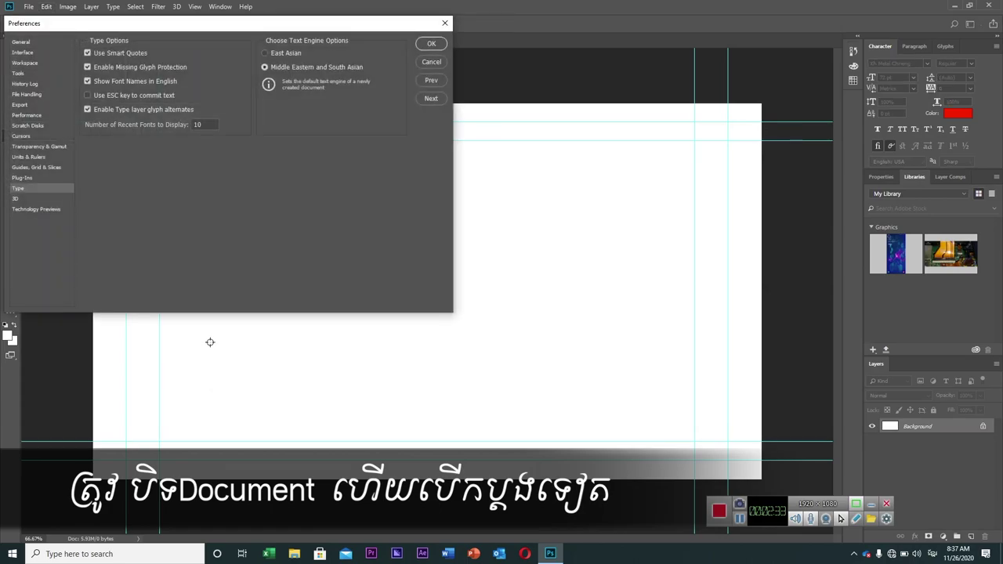
click(439, 63)
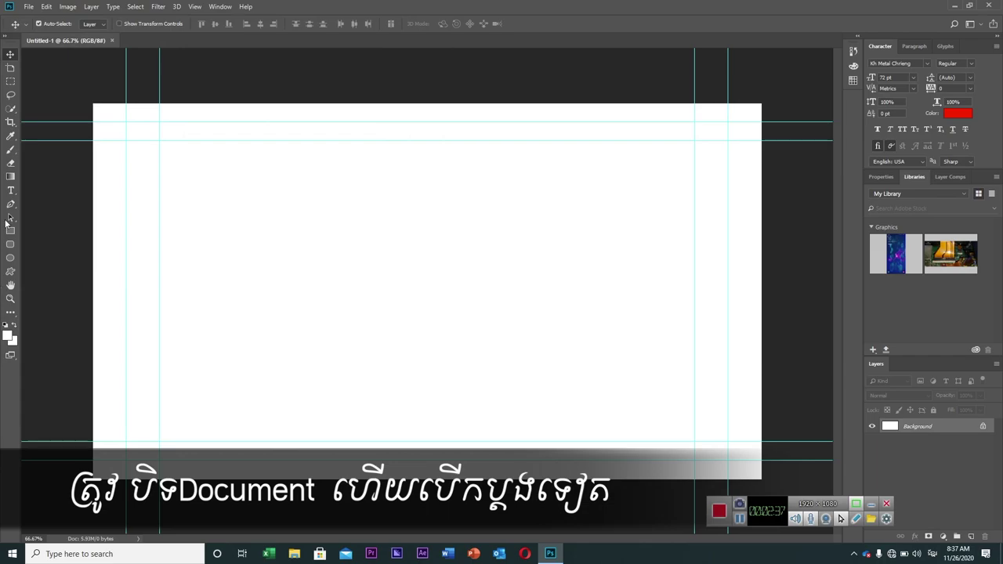
- Type ពេទ្យស្ម័គ្រចិត្តខ្មែរ near the canvas centre, correcting mistyped characters
click(10, 190)
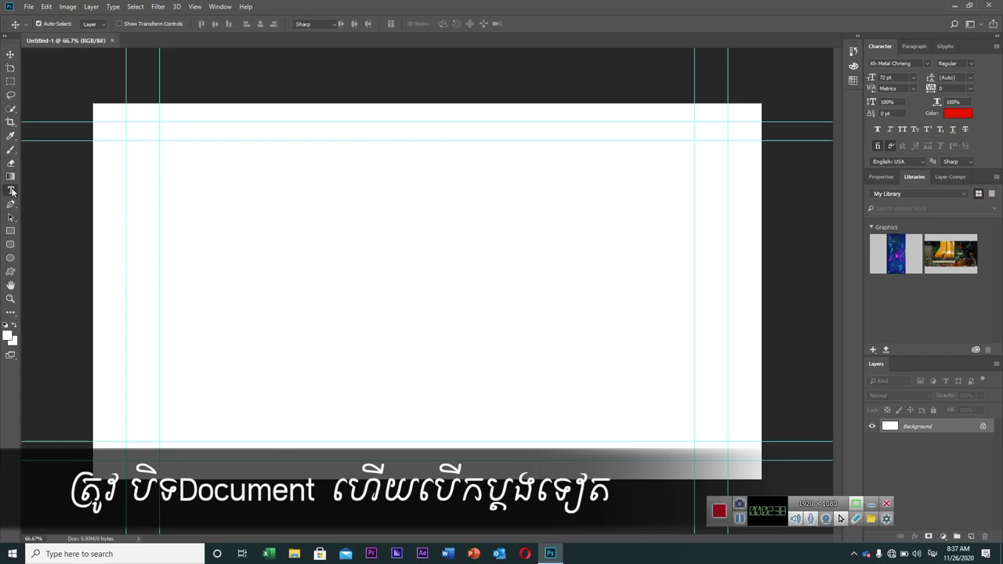
click(276, 280)
text(ព)
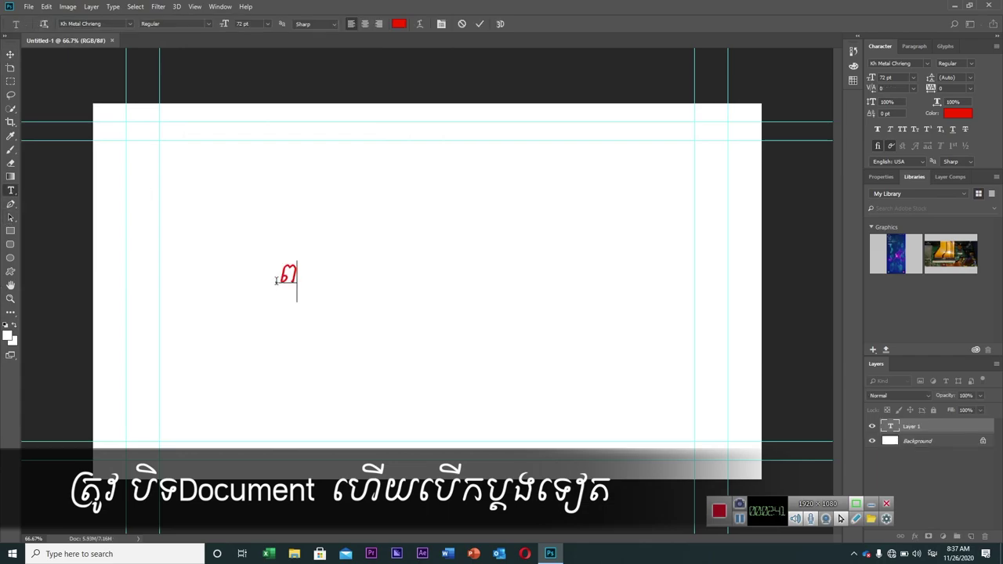
text(េទ្យ)
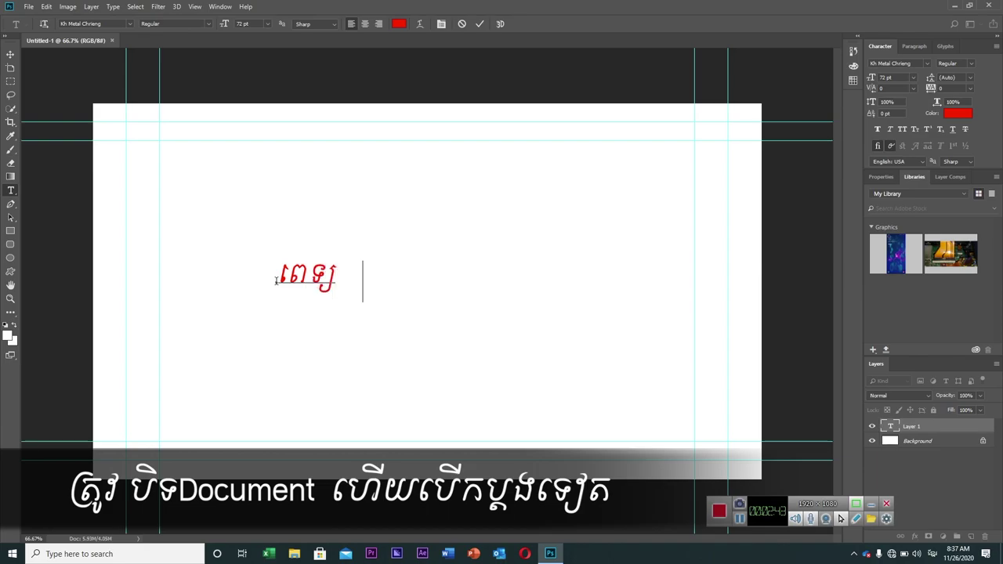
text(ស្ម័)
text(គ្រចិ)
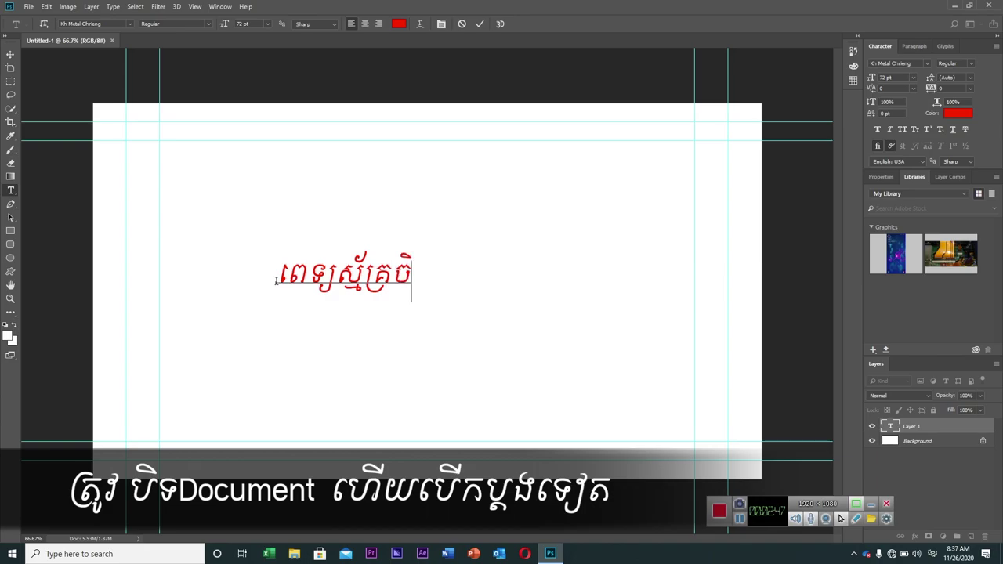
text(ត្តខ)
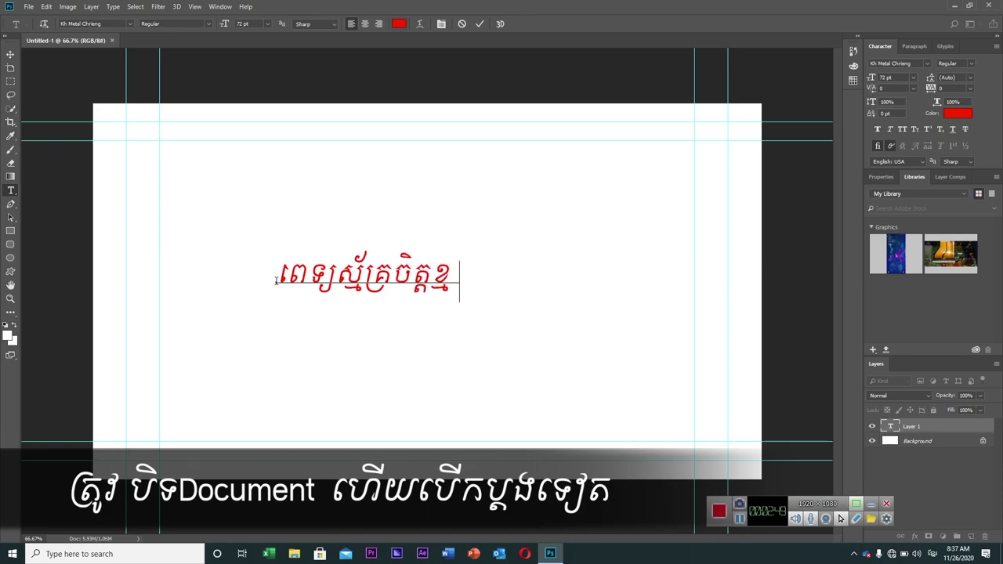
text(្មែ)
key(BackSpace)
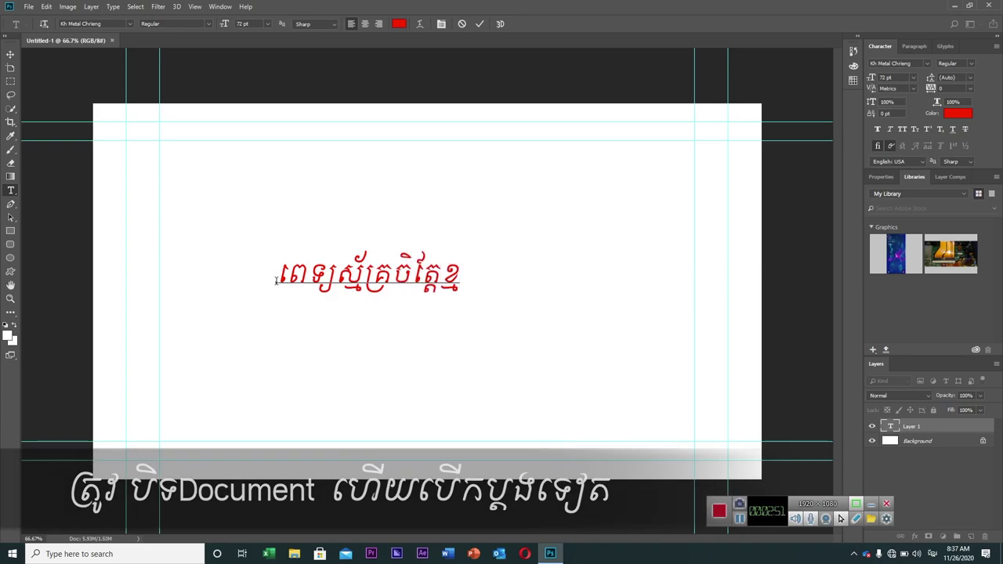
key(BackSpace)
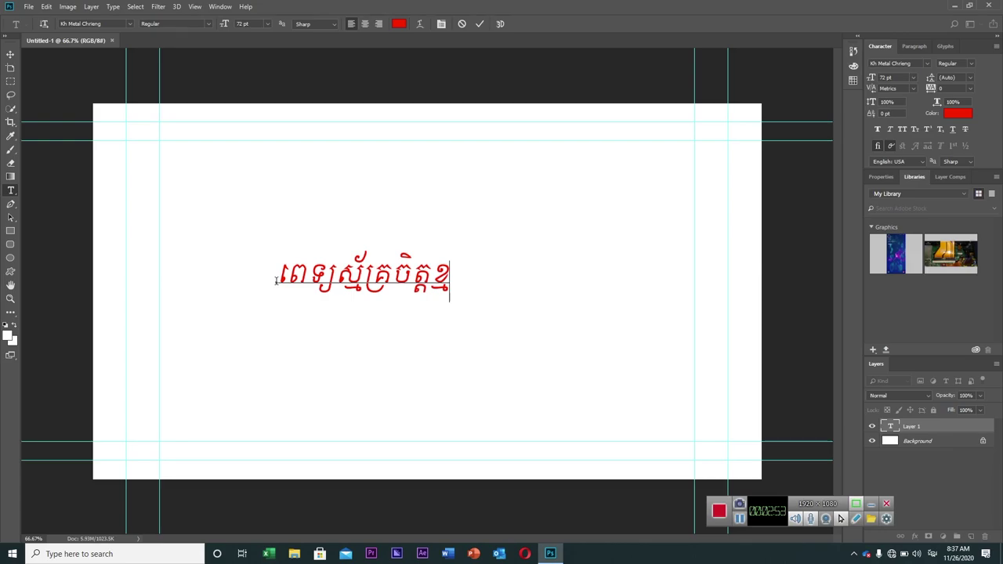
text(ែ្)
key(BackSpace)
key(BackSpace)
key(BackSpace)
key(BackSpace)
text(ខម)
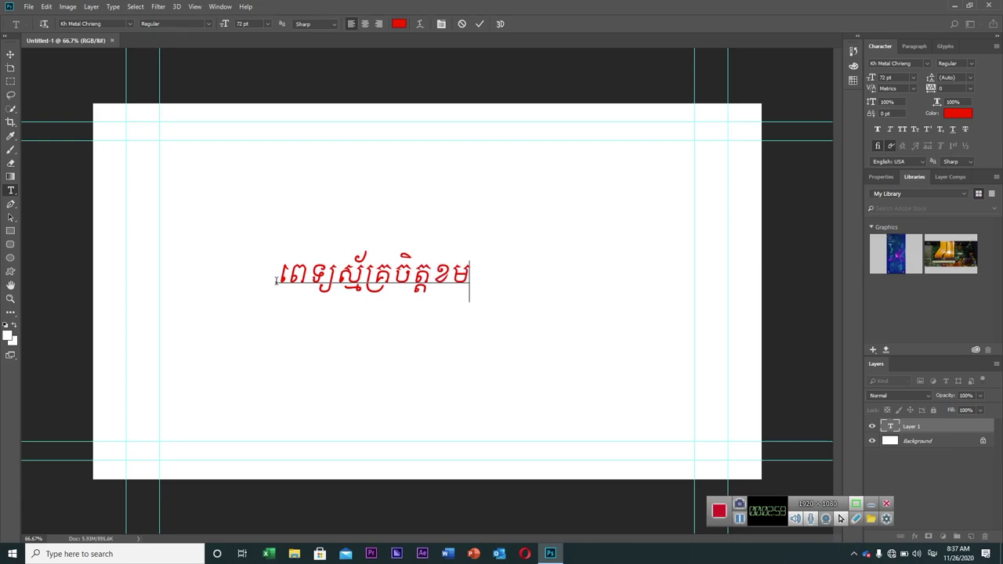
key(BackSpace)
text(្មែរ)
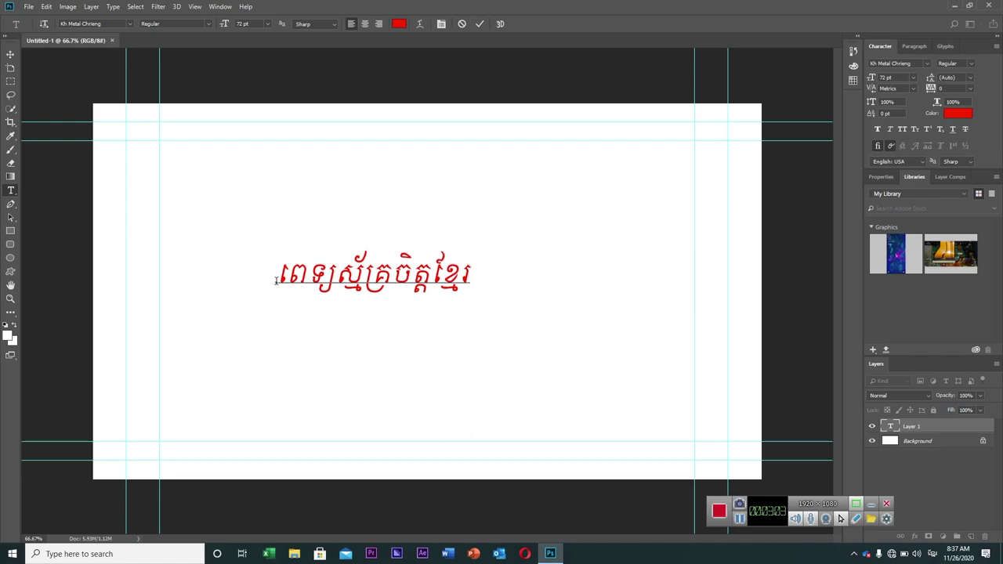
- Append យុវជន to the line and start a second line
text(យុ)
text(វជ)
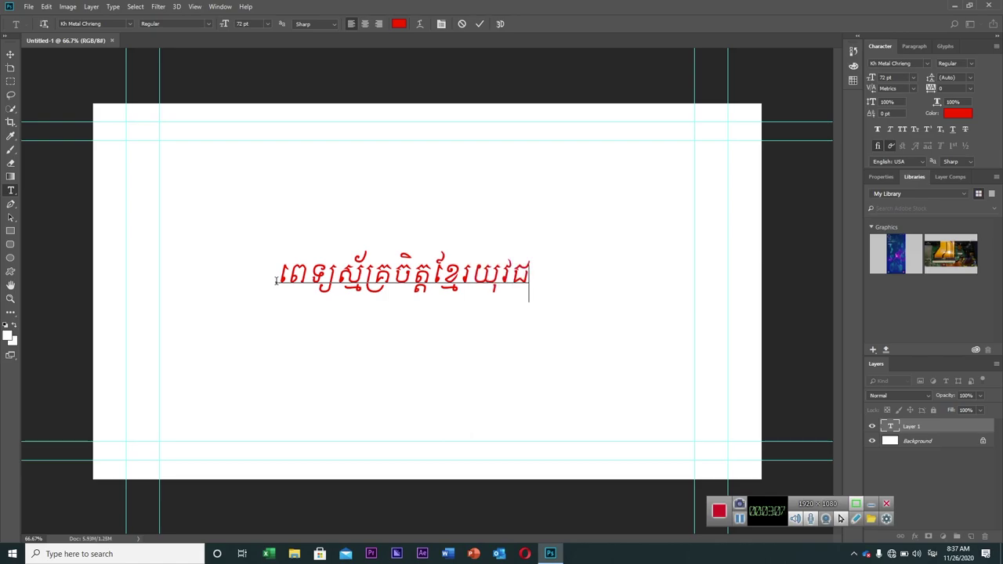
text(ននិង)
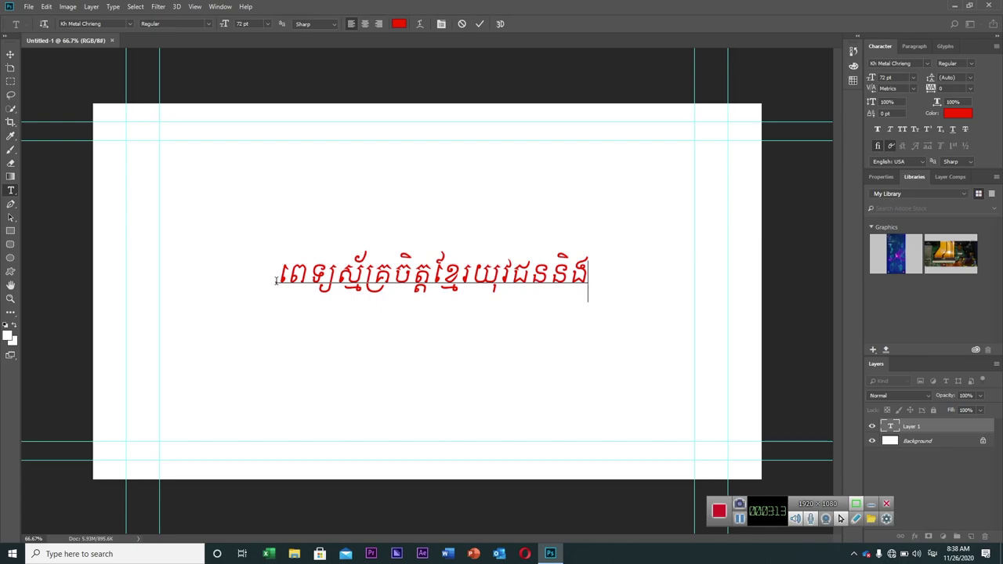
key(BackSpace)
key(BackSpace)
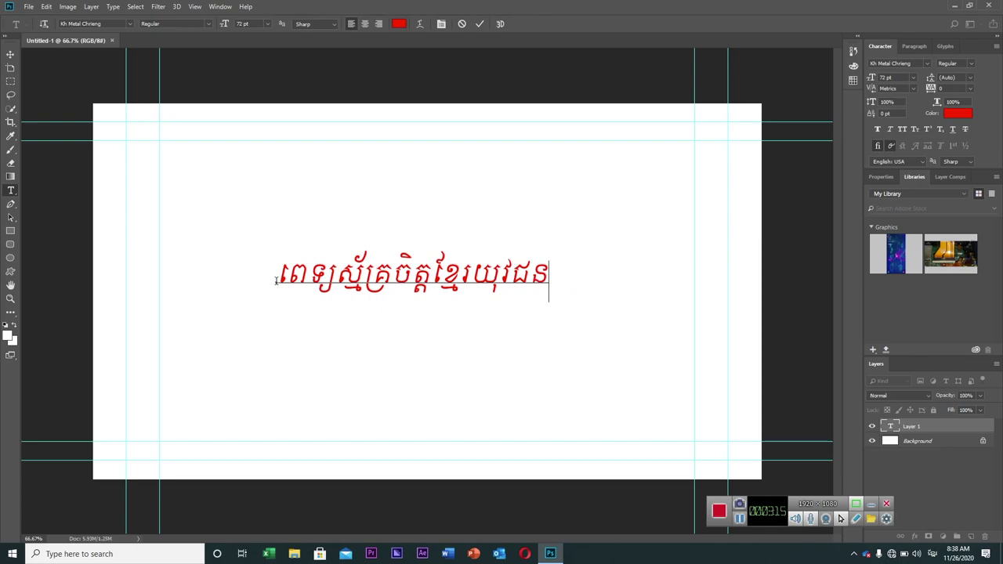
key(Return)
- Type the second line ខ្មែរបារាំងអង់គ្លេស, fixing its ending, then begin a third line
text(ខ្ម)
text(ែរ)
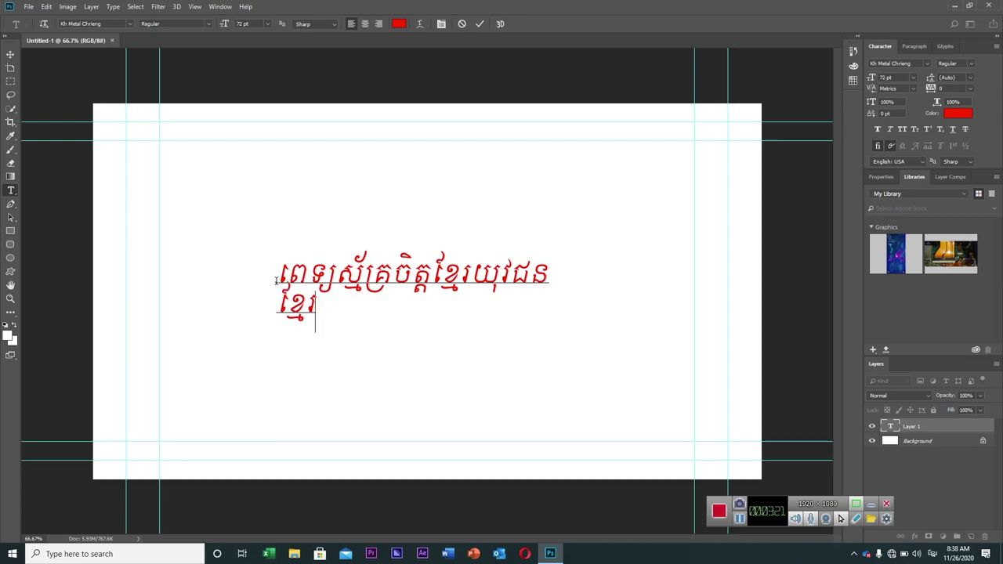
text(បារាំ)
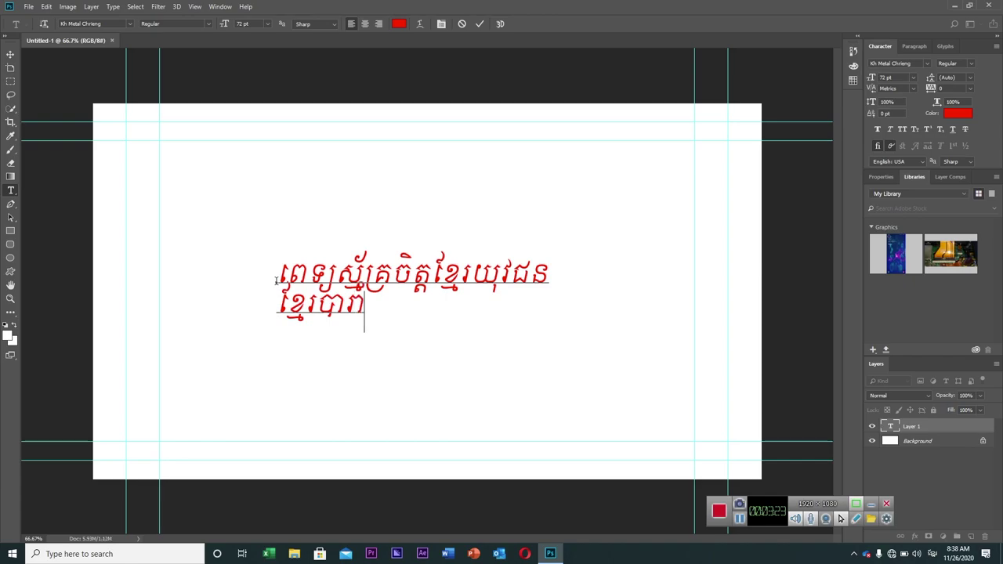
text(ង)
text(អង់)
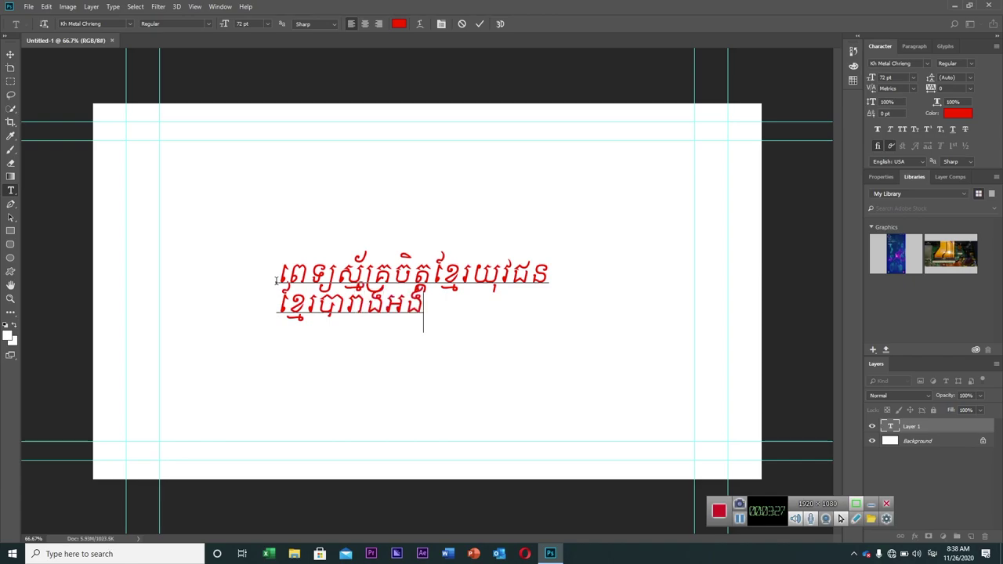
text(កញ)
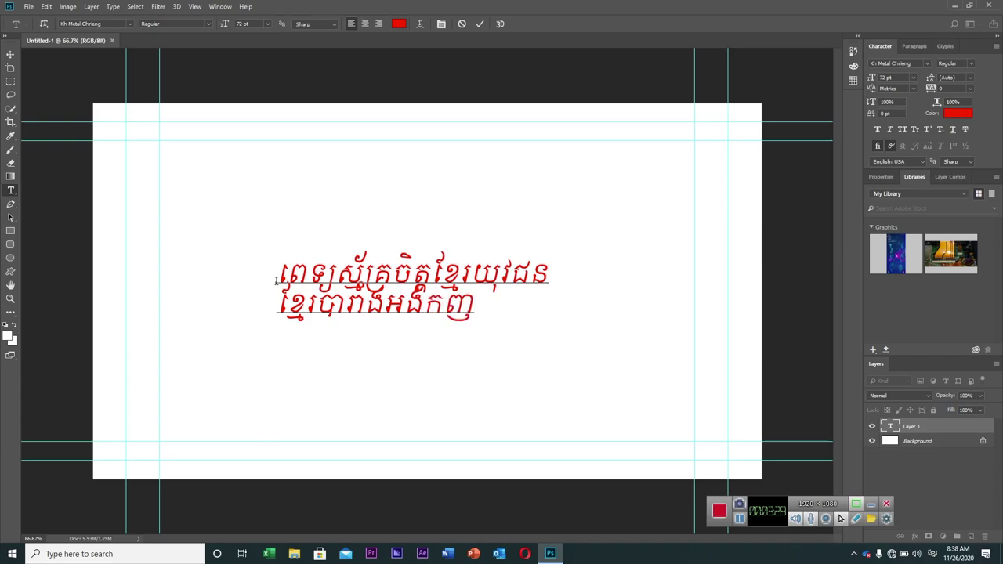
key(BackSpace)
key(BackSpace)
text(គ្លេស )
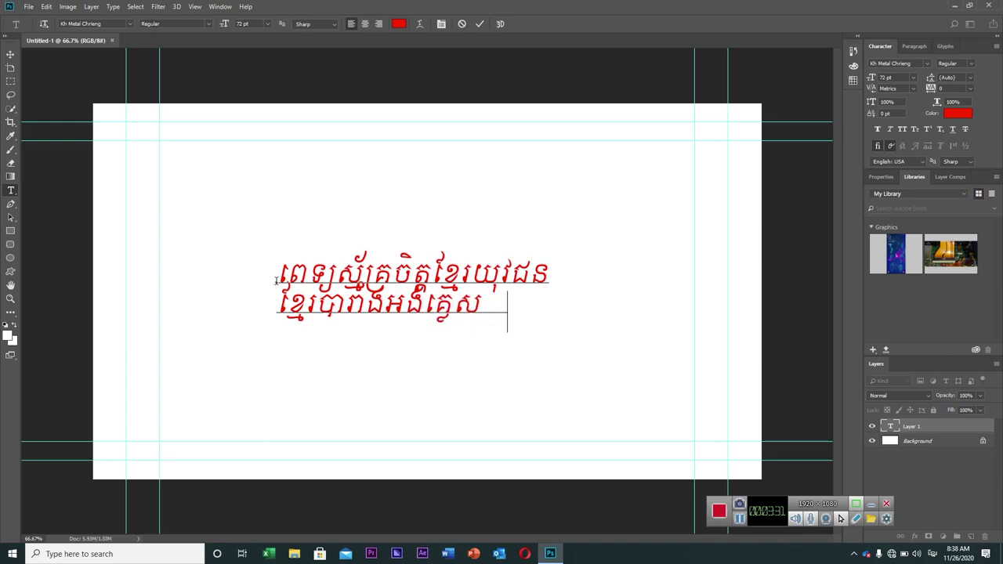
text(ស)
key(BackSpace)
key(BackSpace)
key(Return)
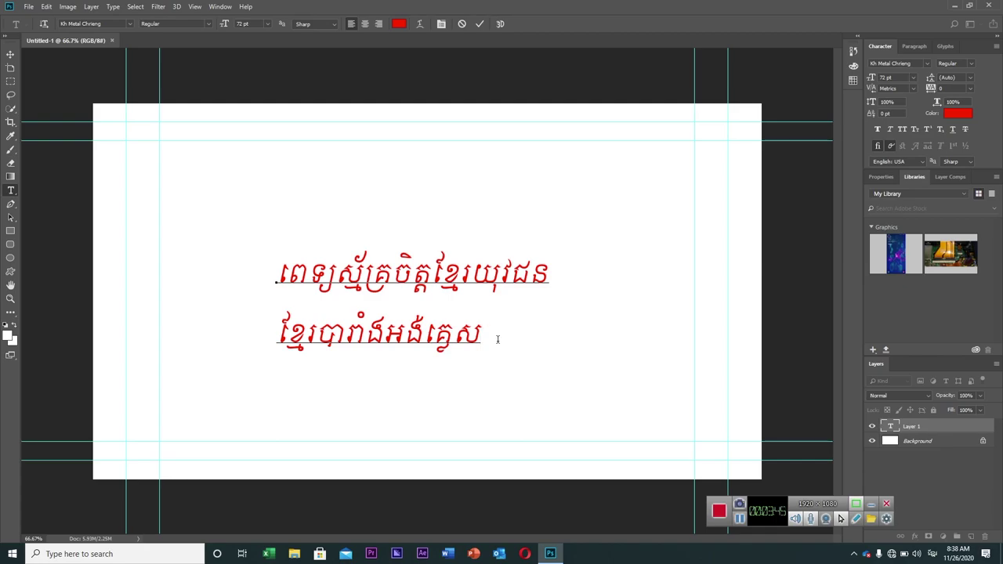
- Type a few Khmer characters on the third line, correcting typos
text(ស្)
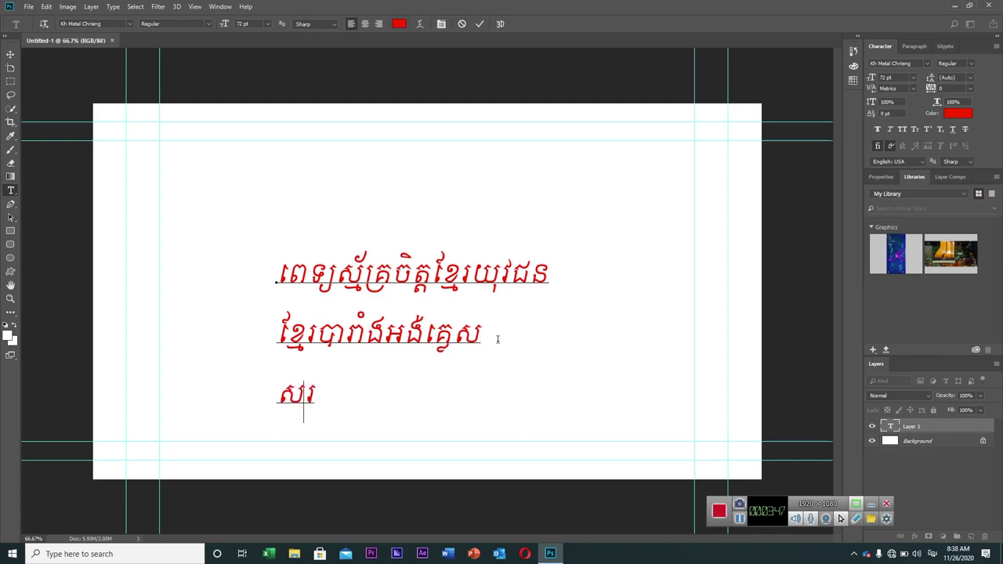
text(រ)
key(BackSpace)
text(ុក)
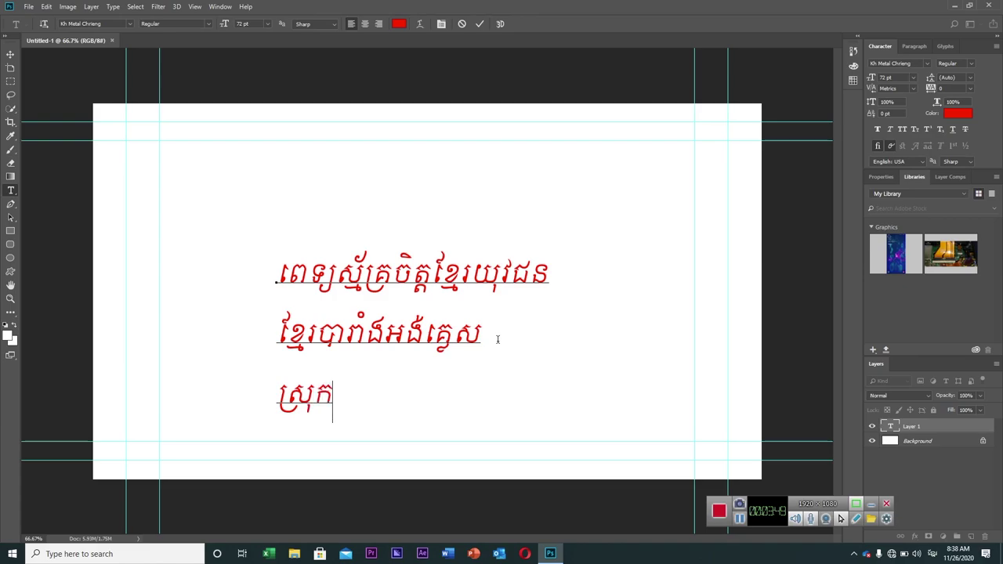
key(BackSpace)
text(ក)
- Delete the third line and erase the second line back to ខ
key(BackSpace)
key(BackSpace)
key(BackSpace)
key(BackSpace)
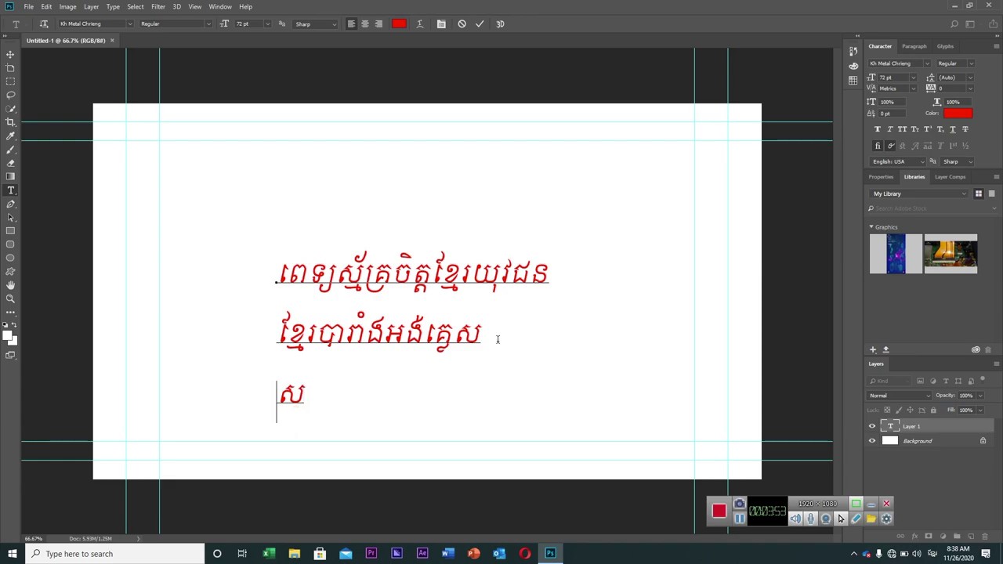
key(BackSpace)
key(BackSpace)
key(BackSpace)
key(BackSpace)
key(BackSpace)
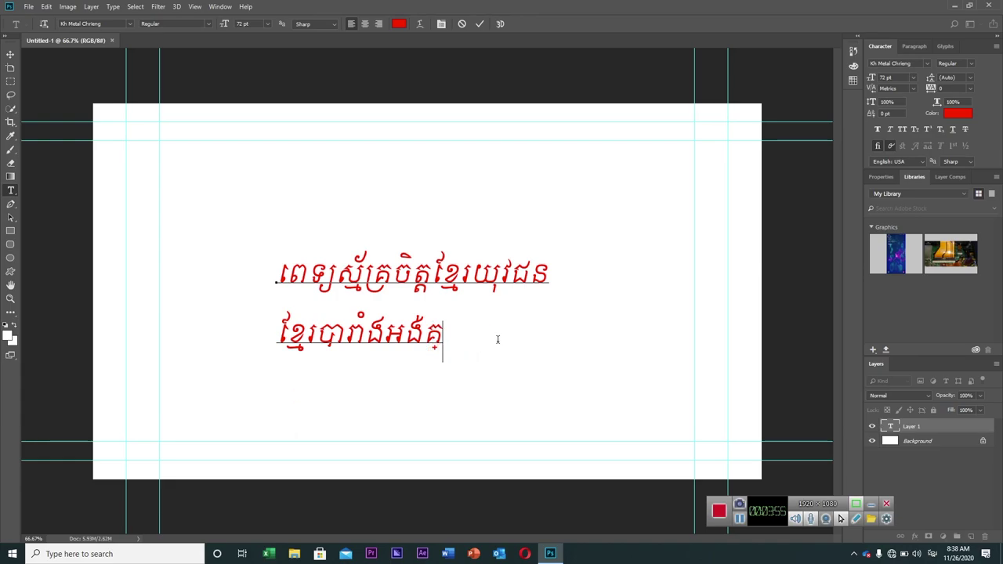
key(BackSpace)
key(BackSpace)
key(BackSpace)
key(BackSpace)
key(BackSpace)
key(BackSpace)
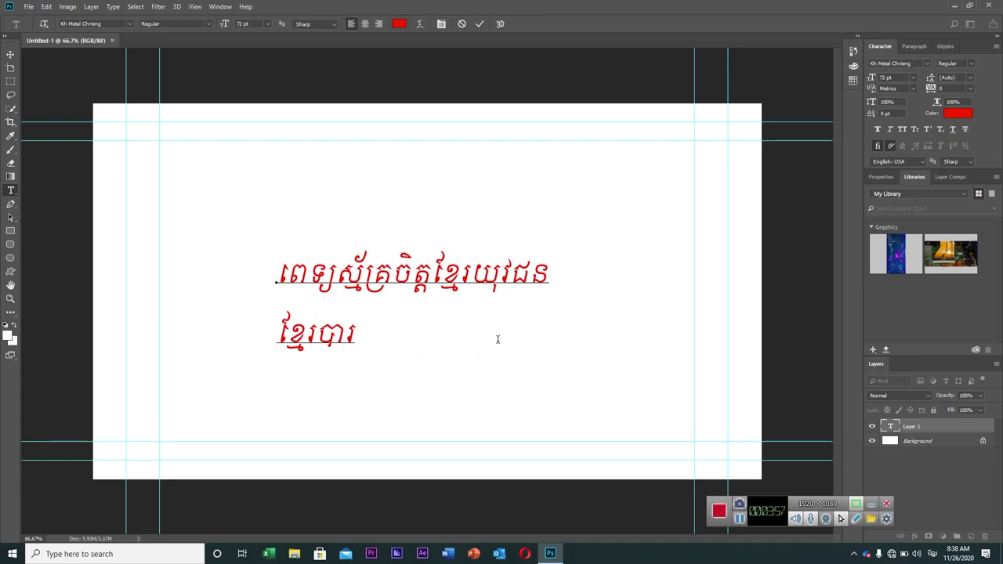
key(Left)
key(BackSpace)
key(BackSpace)
key(BackSpace)
key(BackSpace)
key(BackSpace)
key(BackSpace)
key(BackSpace)
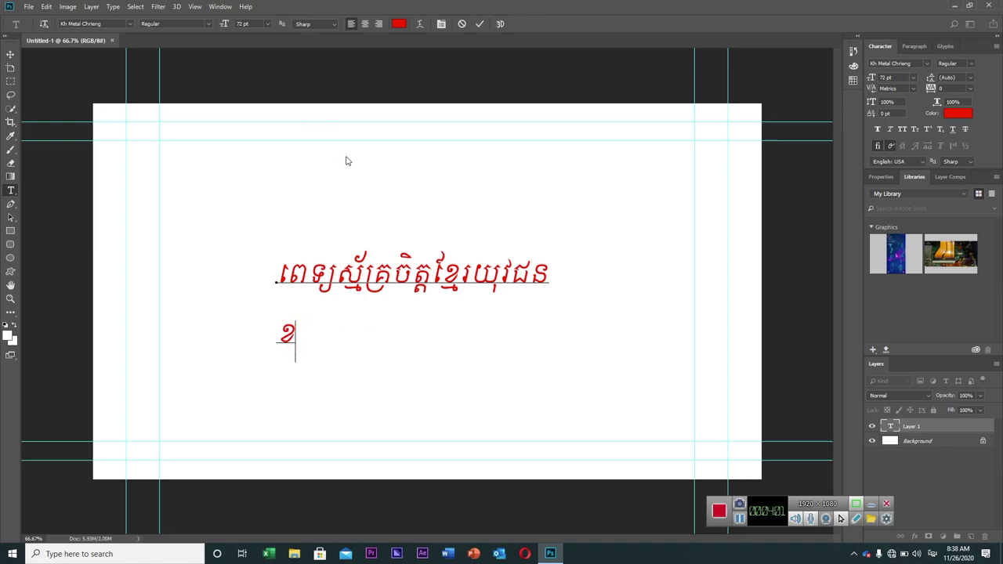
key(BackSpace)
key(BackSpace)
- Commit the single line ពេទ្យស្ម័គ្រចិត្តខ្មែរយុវជន as a type layer
click(46, 7)
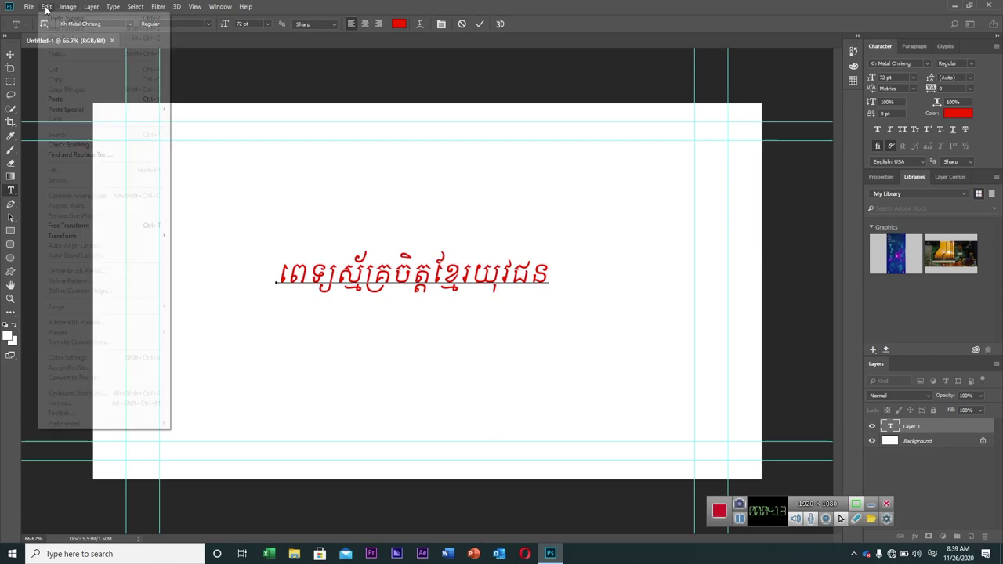
click(286, 305)
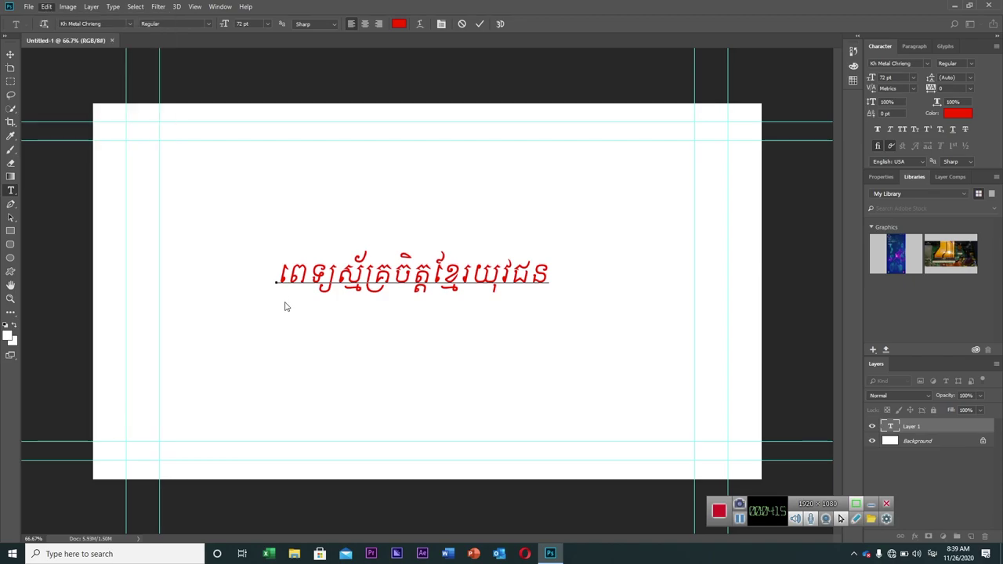
click(9, 53)
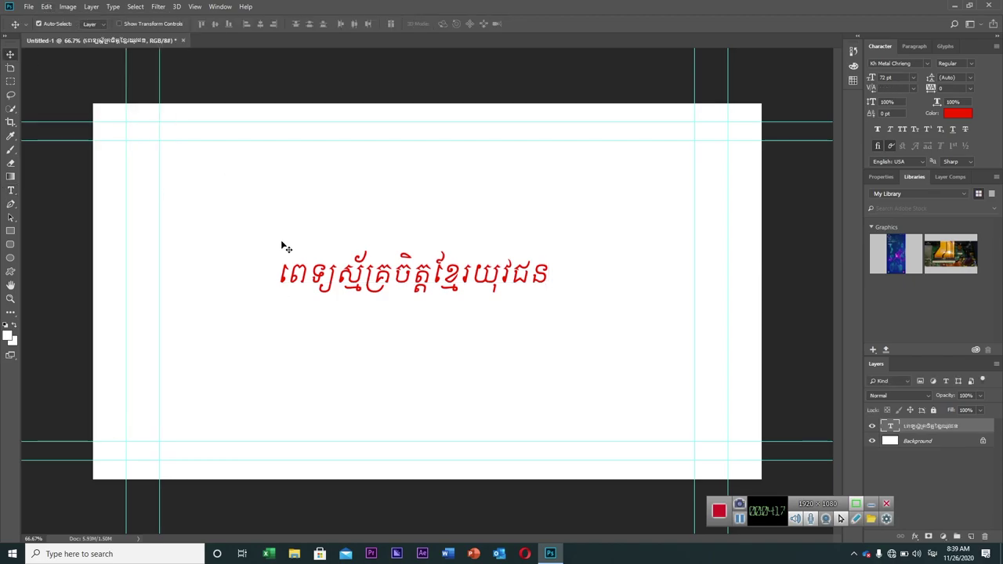